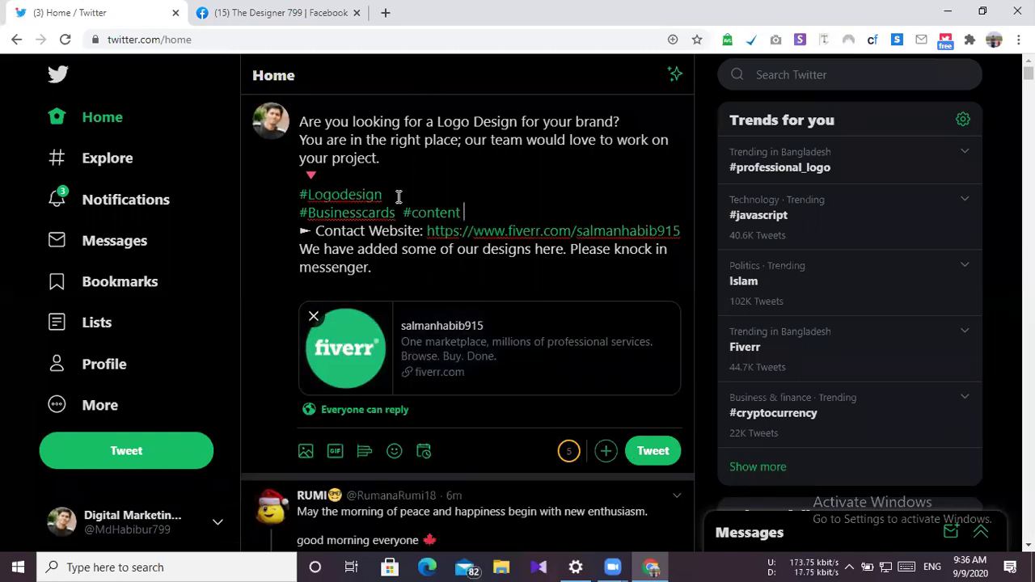
Publish the drafted logo design tweet and open the Twitter notifications page
{"action": "scroll", "coordinate": [421, 154], "scroll_direction": "down", "scroll_amount": 1}
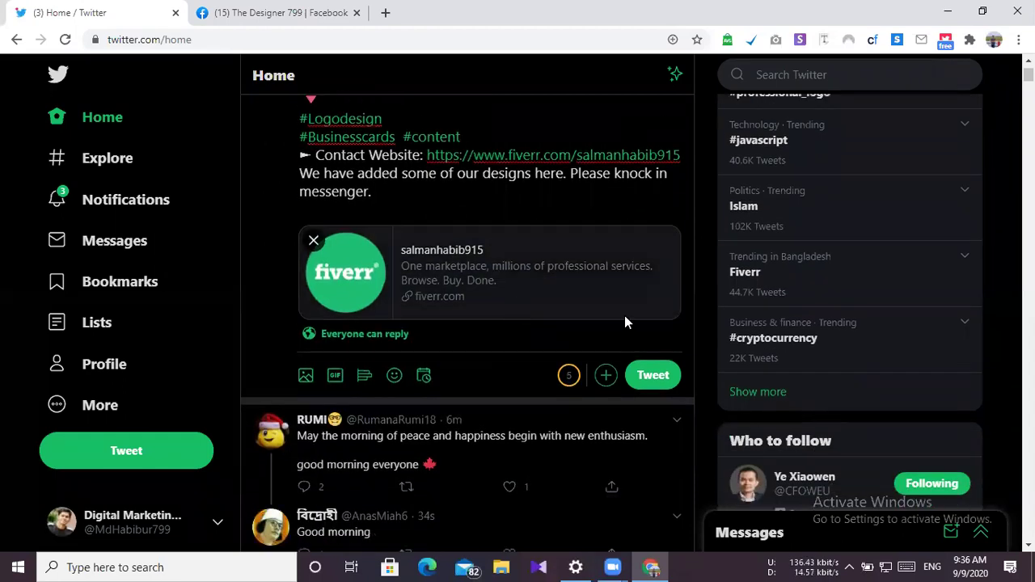
{"action": "left_click", "coordinate": [653, 376]}
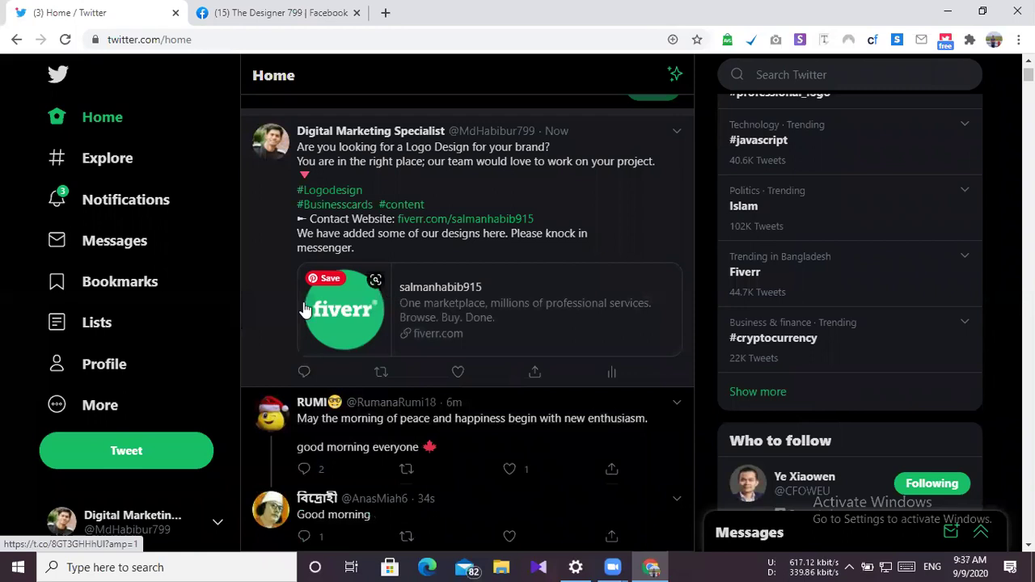
{"action": "scroll", "coordinate": [346, 318], "scroll_direction": "up", "scroll_amount": 1}
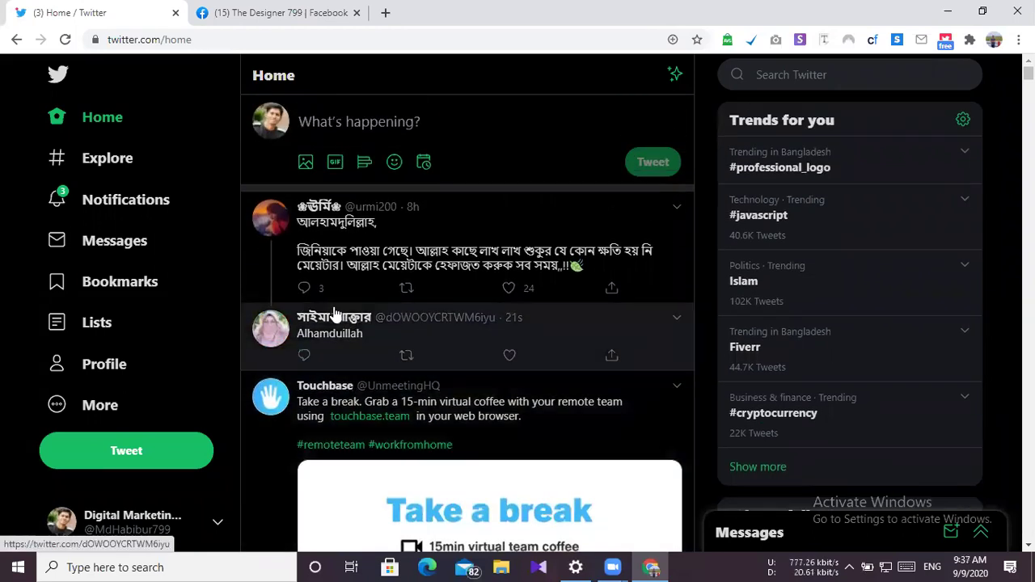
{"action": "left_click", "coordinate": [60, 202]}
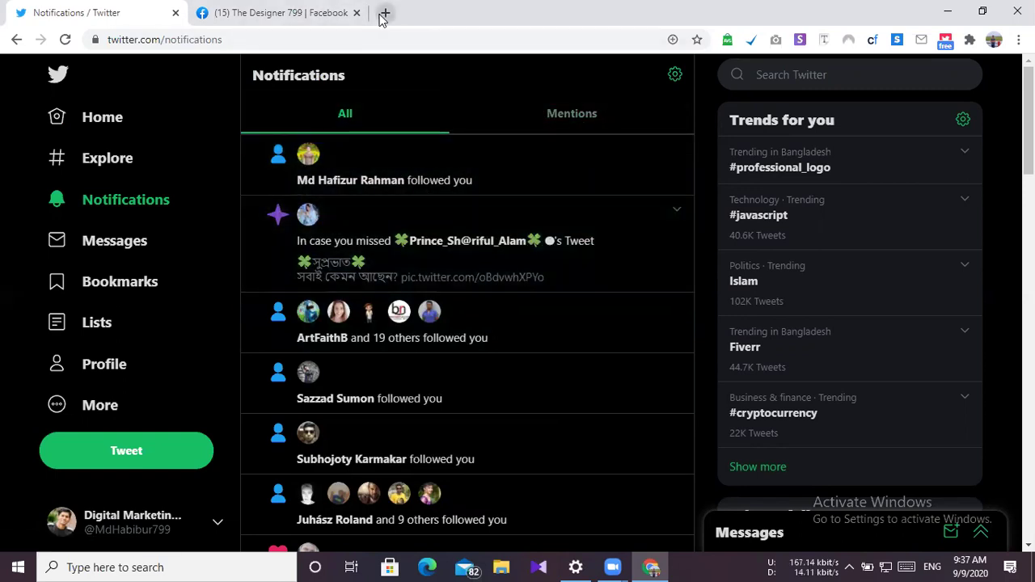
Replace the Twitter address with a search for "statusbrew" and open the suggested Statusbrew dashboard
{"action": "left_click_drag", "start_coordinate": [244, 39], "coordinate": [2, 38]}
{"action": "key", "text": "BackSpace"}
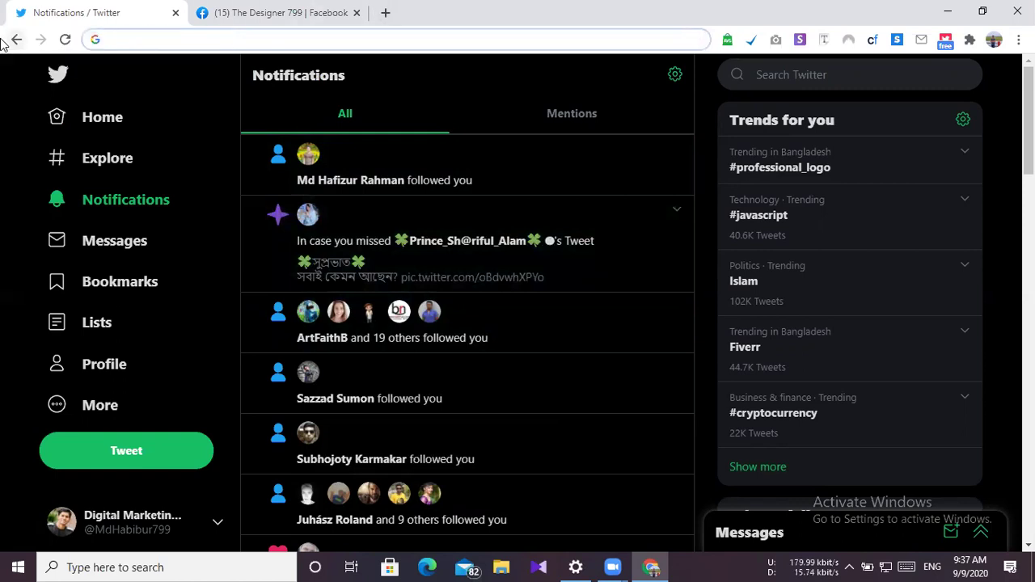
{"action": "type", "text": "stat"}
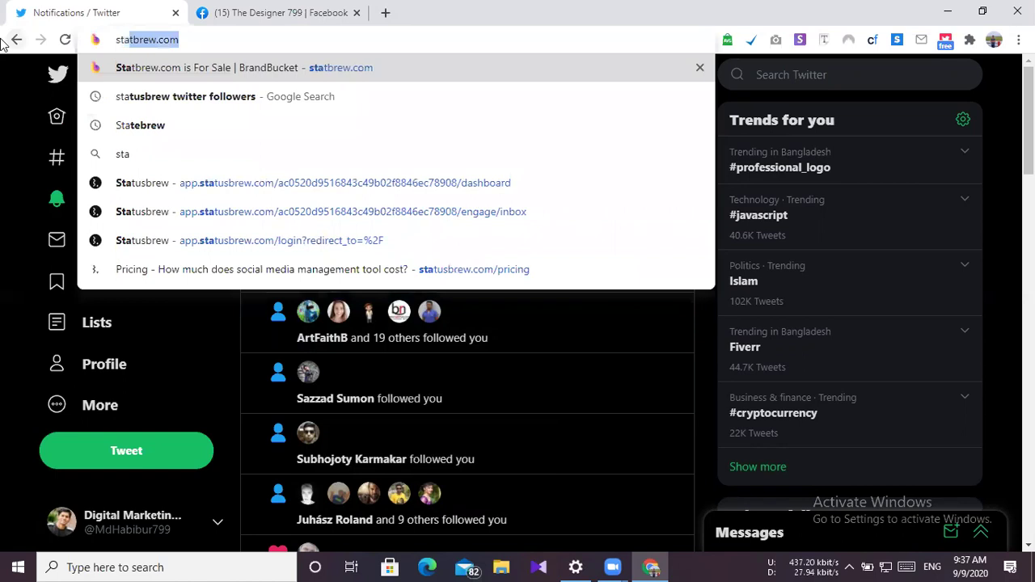
{"action": "type", "text": "usb"}
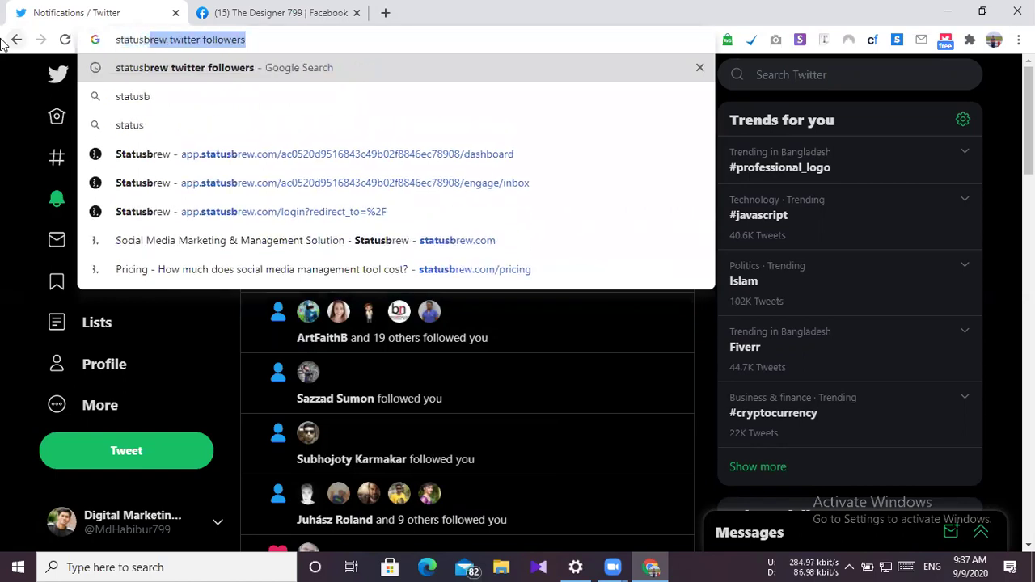
{"action": "type", "text": "rew"}
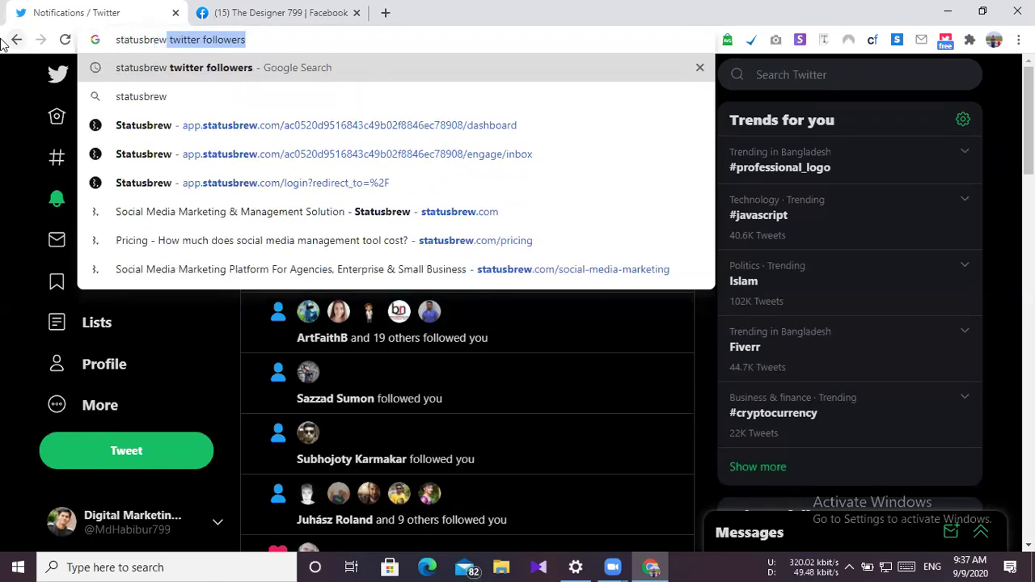
{"action": "left_click", "coordinate": [156, 130]}
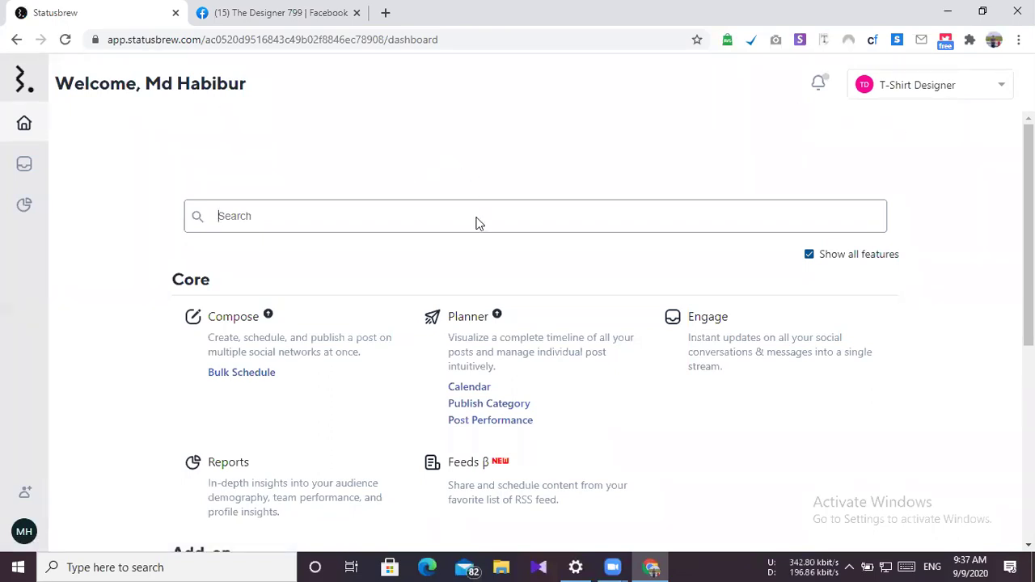
Look over the dashboard's Core and Add-on features and select the T-Shirt Designer organization
{"action": "scroll", "coordinate": [294, 371], "scroll_direction": "down", "scroll_amount": 3}
{"action": "scroll", "coordinate": [308, 365], "scroll_direction": "up", "scroll_amount": 1}
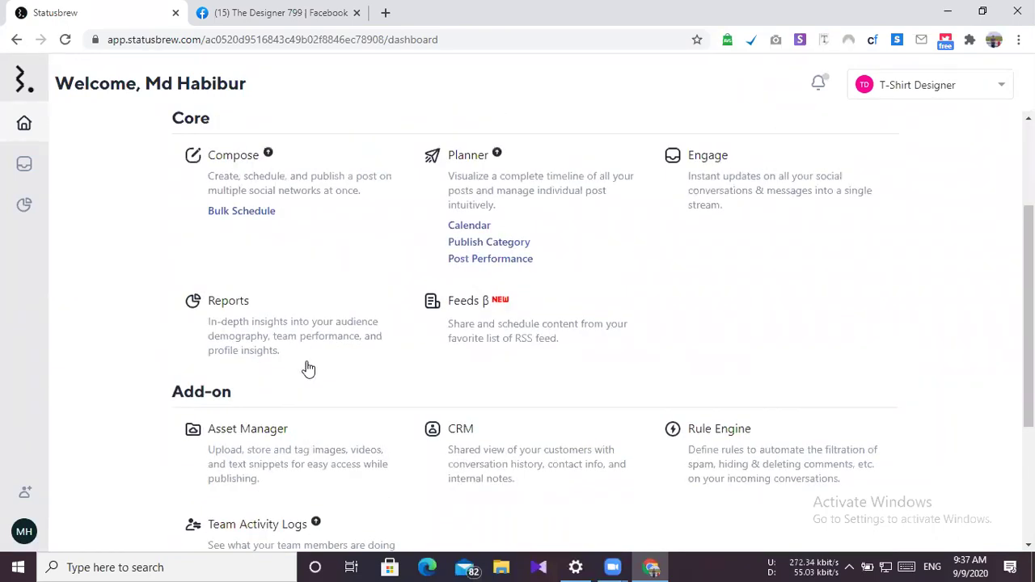
{"action": "scroll", "coordinate": [408, 365], "scroll_direction": "up", "scroll_amount": 2}
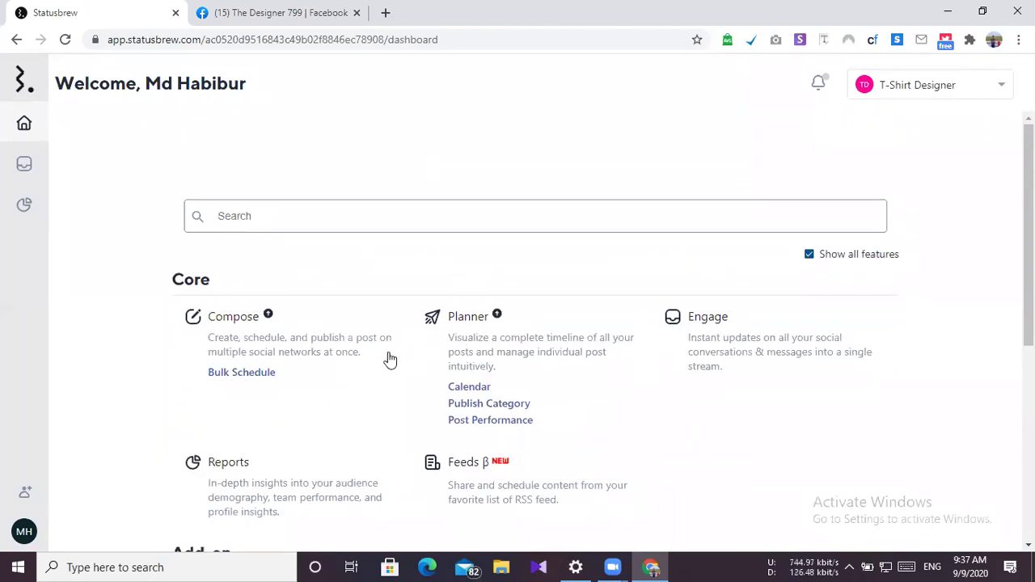
{"action": "left_click", "coordinate": [994, 85]}
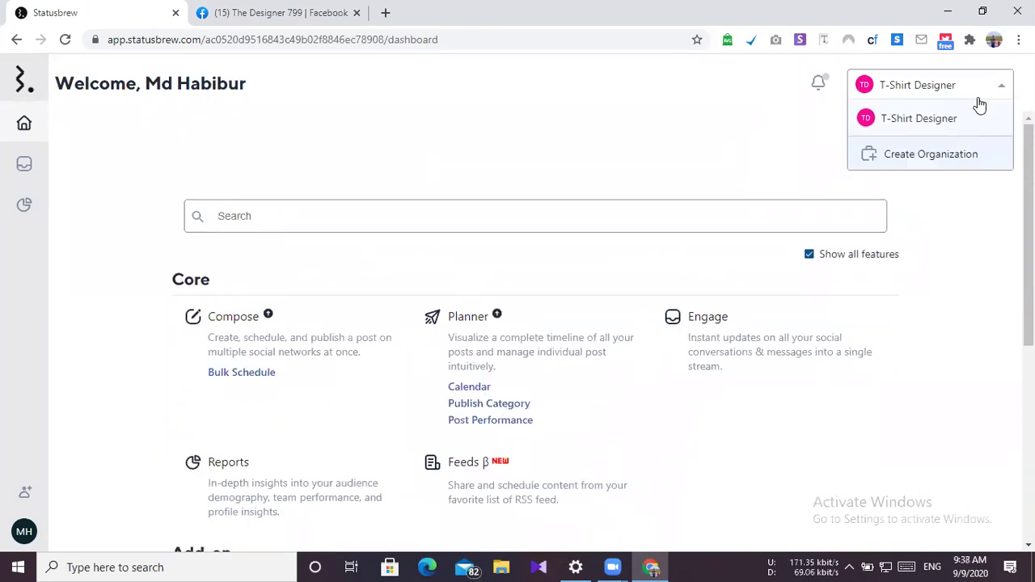
{"action": "left_click", "coordinate": [904, 121]}
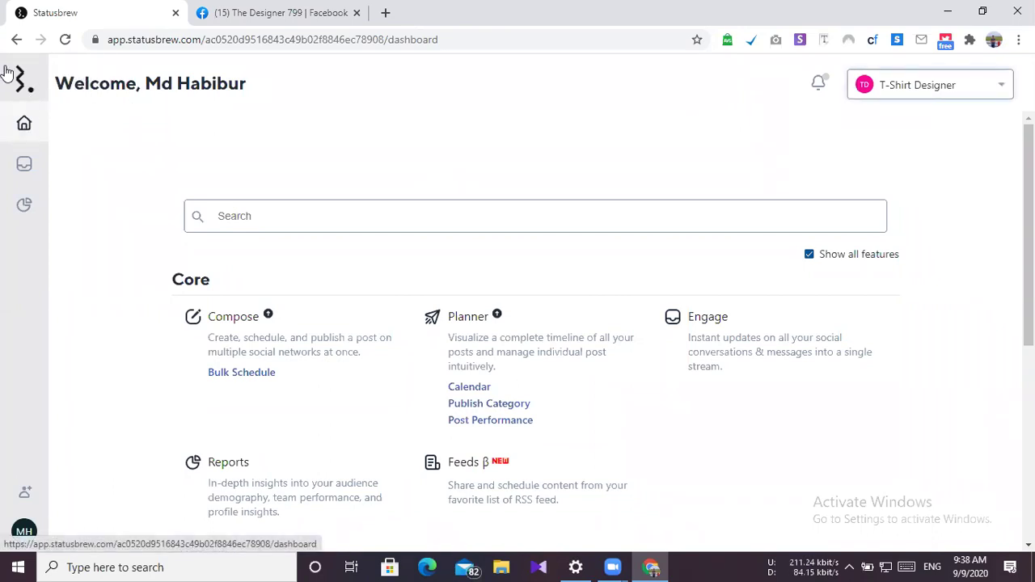
{"action": "left_click", "coordinate": [16, 39]}
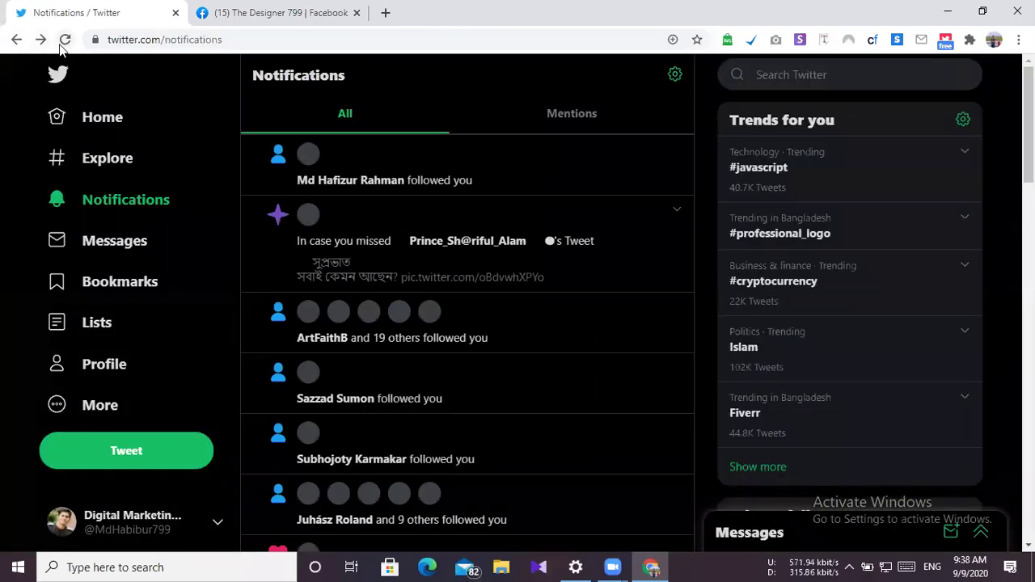
{"action": "left_click", "coordinate": [38, 43]}
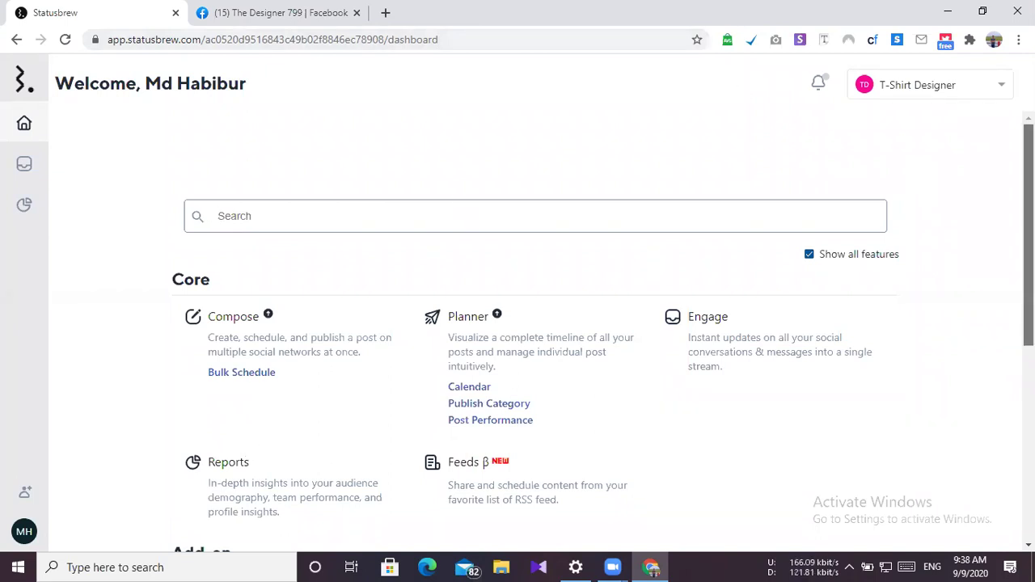
{"action": "scroll", "coordinate": [1005, 441], "scroll_direction": "down", "scroll_amount": 4}
{"action": "scroll", "coordinate": [1006, 469], "scroll_direction": "up", "scroll_amount": 4}
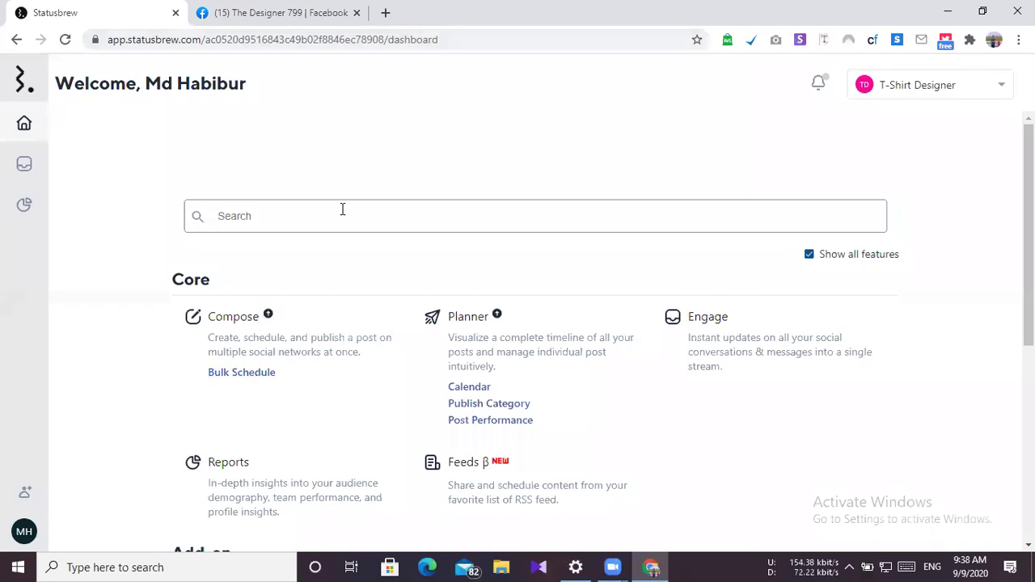
Try to open the Bulk Schedule, Compose and Planner features, closing each notice that appears
{"action": "left_click", "coordinate": [227, 374]}
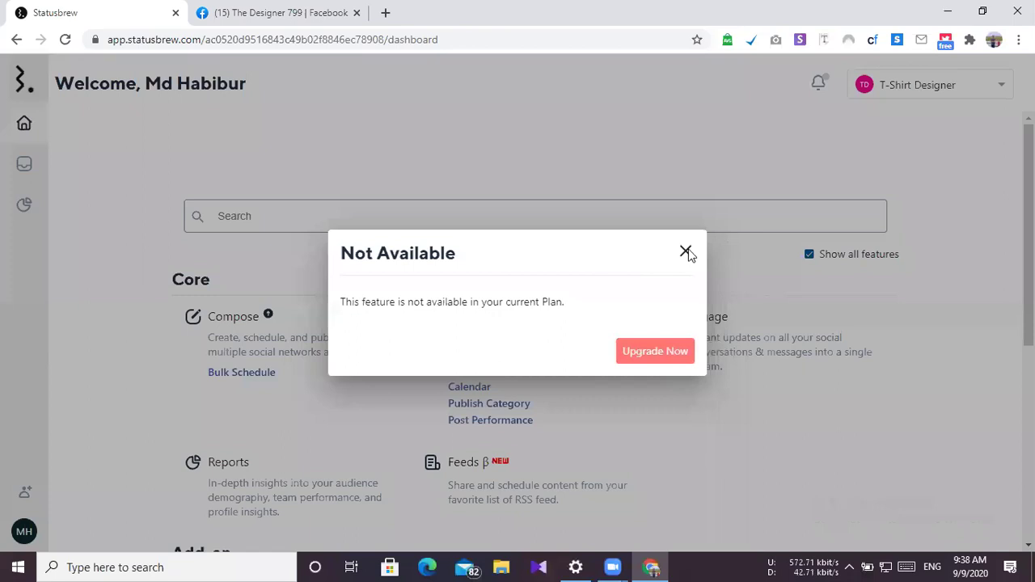
{"action": "left_click", "coordinate": [714, 239]}
{"action": "left_click", "coordinate": [238, 320]}
{"action": "left_click", "coordinate": [685, 254]}
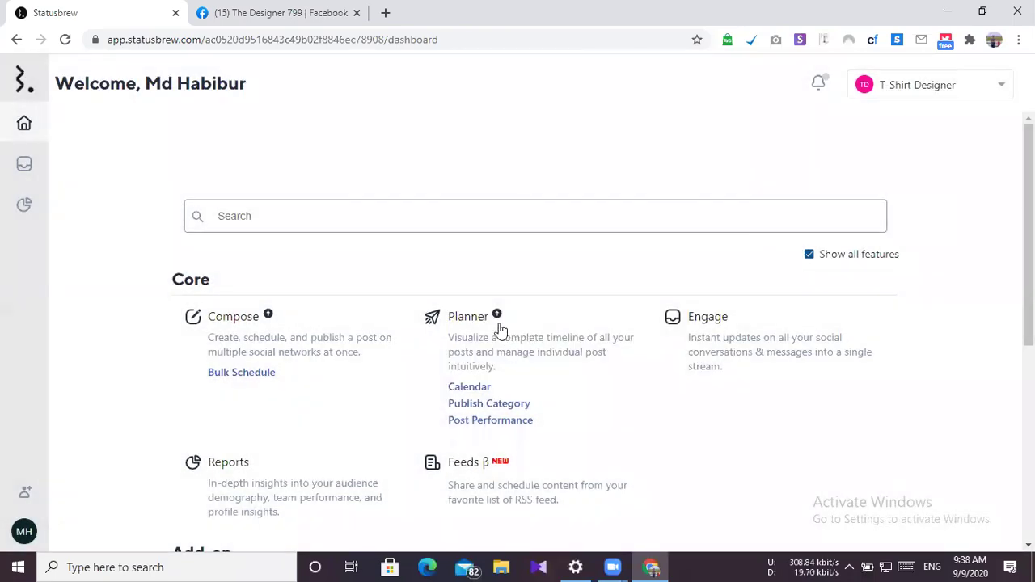
{"action": "left_click", "coordinate": [454, 319]}
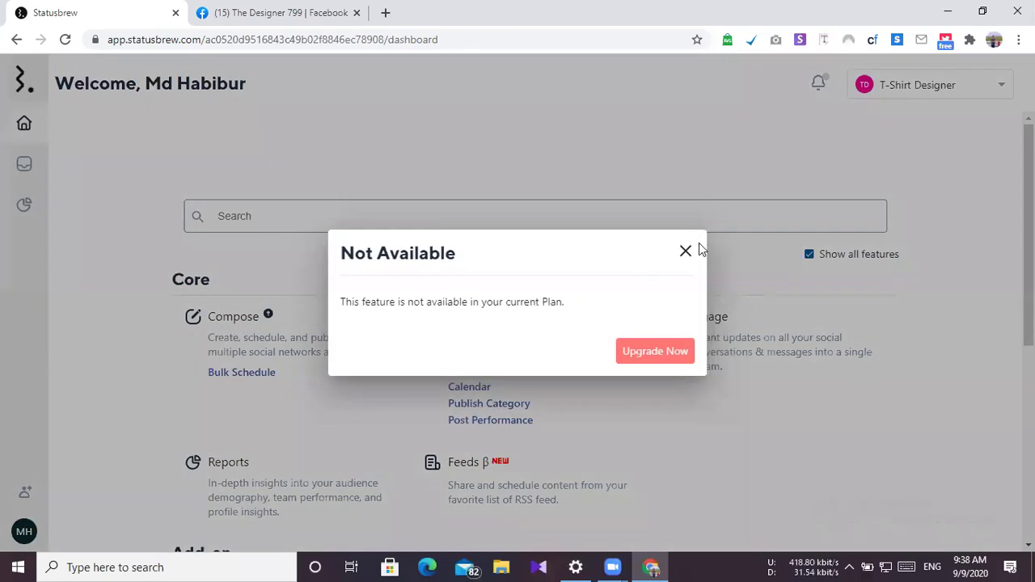
{"action": "left_click", "coordinate": [684, 251]}
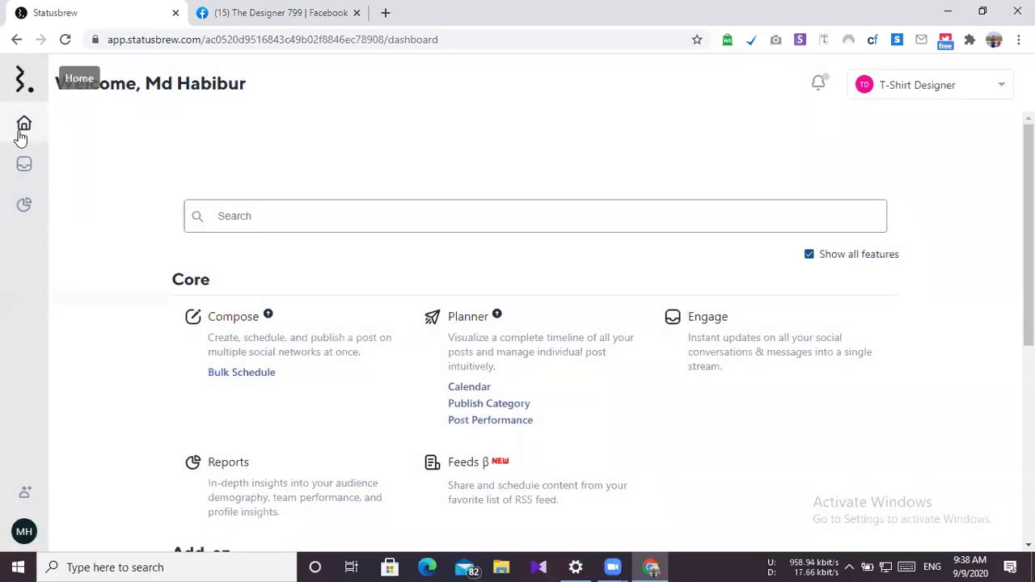
Read the direct message conversation in the Engage inbox from its start and show the Priority conversations
{"action": "left_click", "coordinate": [28, 180]}
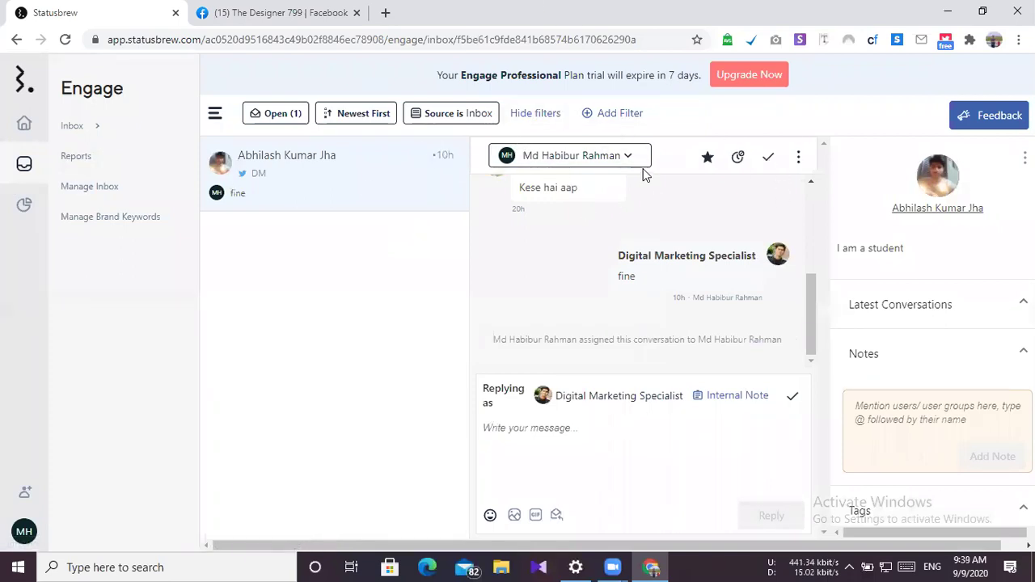
{"action": "left_click_drag", "start_coordinate": [811, 284], "coordinate": [827, 162]}
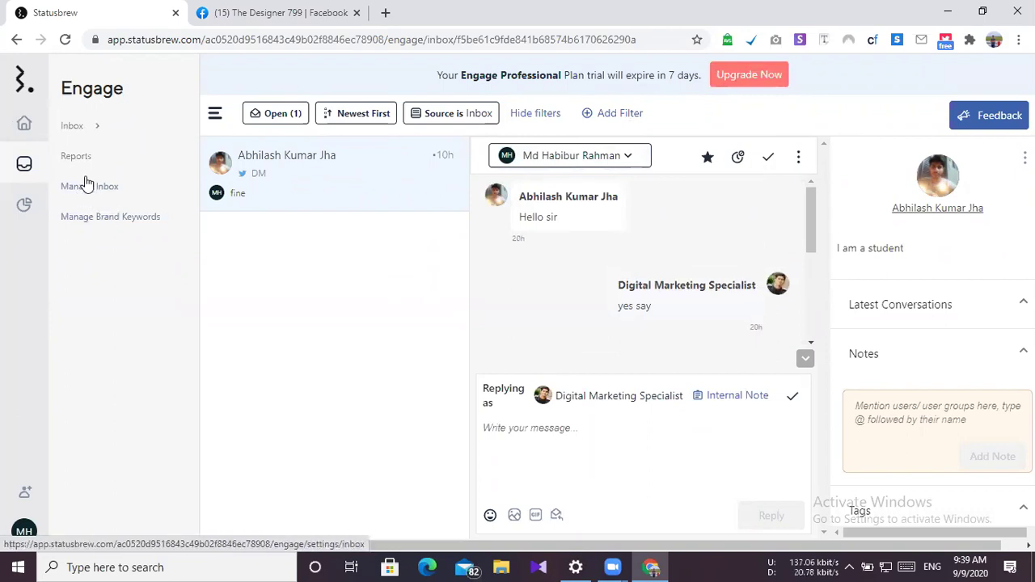
{"action": "left_click", "coordinate": [77, 127]}
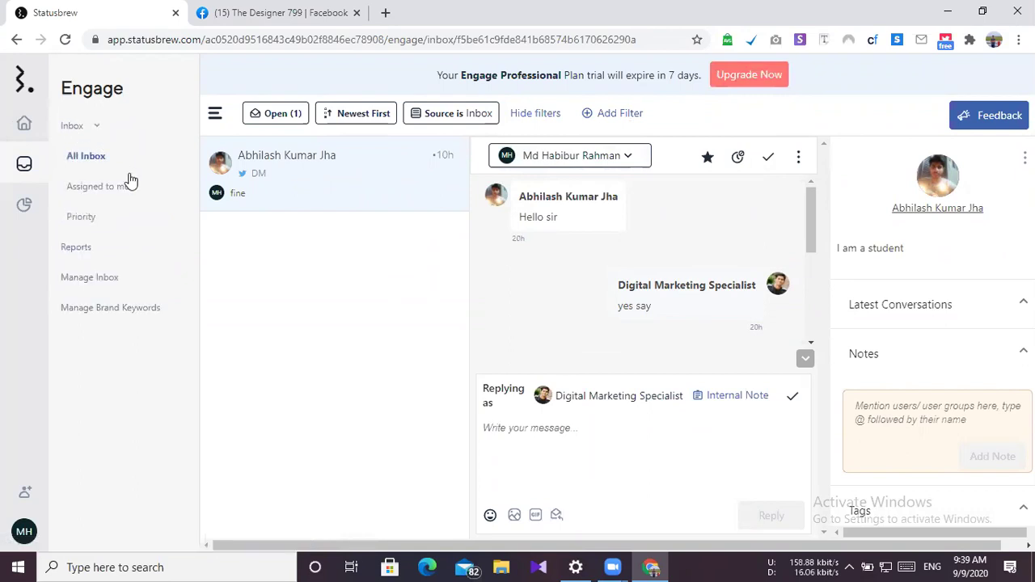
{"action": "left_click", "coordinate": [84, 218]}
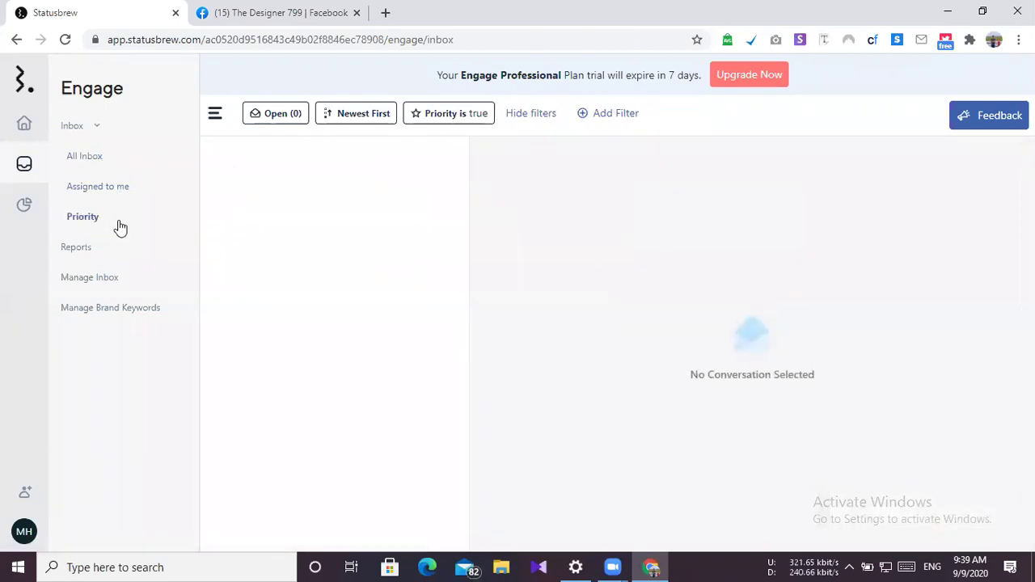
View the Team Engagement Reports and the activity overview of the Twitter report
{"action": "left_click", "coordinate": [81, 257]}
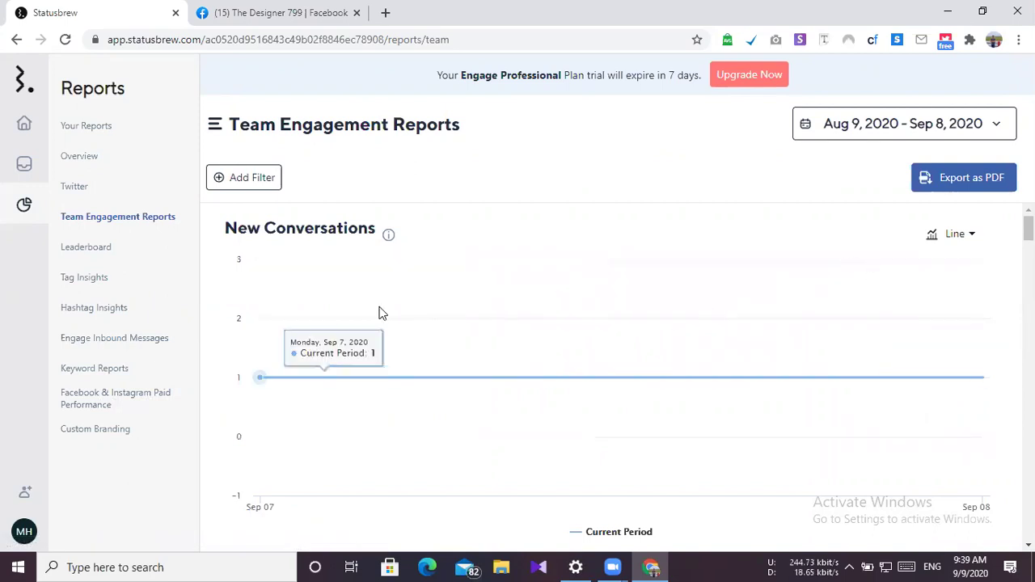
{"action": "scroll", "coordinate": [380, 314], "scroll_direction": "down", "scroll_amount": 1}
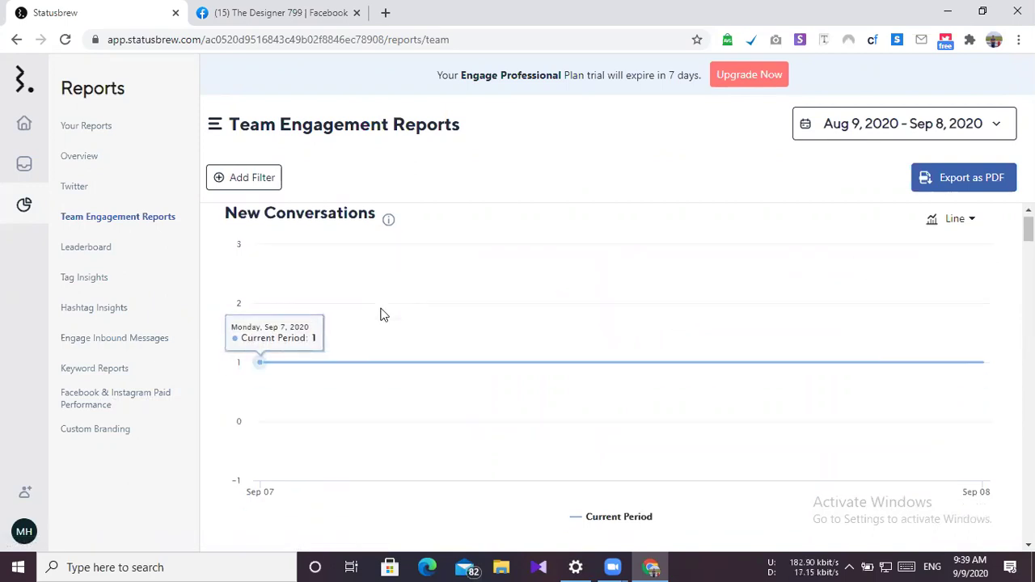
{"action": "left_click", "coordinate": [78, 193]}
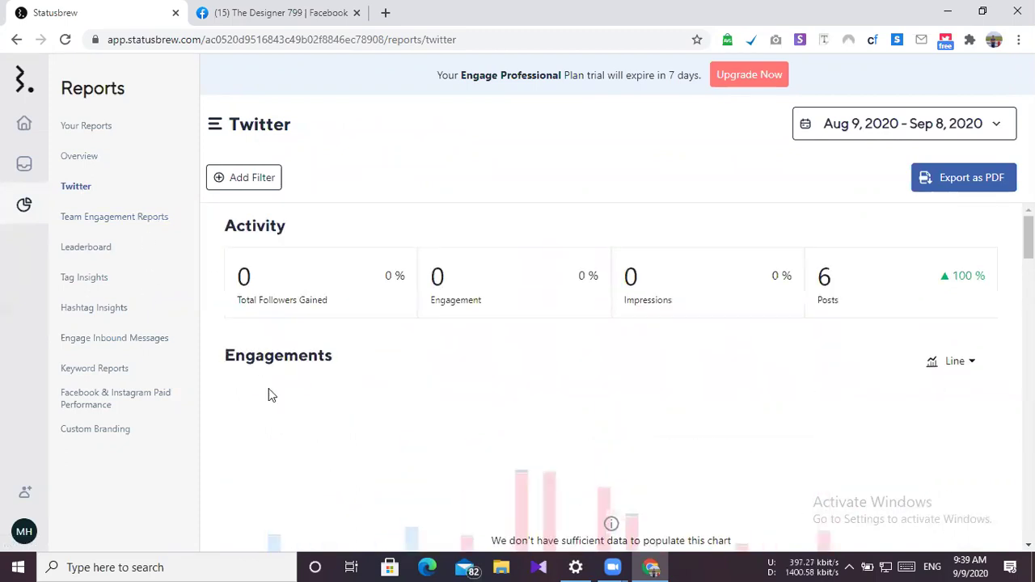
{"action": "scroll", "coordinate": [272, 394], "scroll_direction": "down", "scroll_amount": 2}
{"action": "scroll", "coordinate": [272, 252], "scroll_direction": "up", "scroll_amount": 2}
Check the Twitter report's activity date range options without changing them and examine its charts past Impressions
{"action": "left_click", "coordinate": [1002, 133]}
{"action": "left_click", "coordinate": [1001, 125]}
{"action": "left_click", "coordinate": [987, 136]}
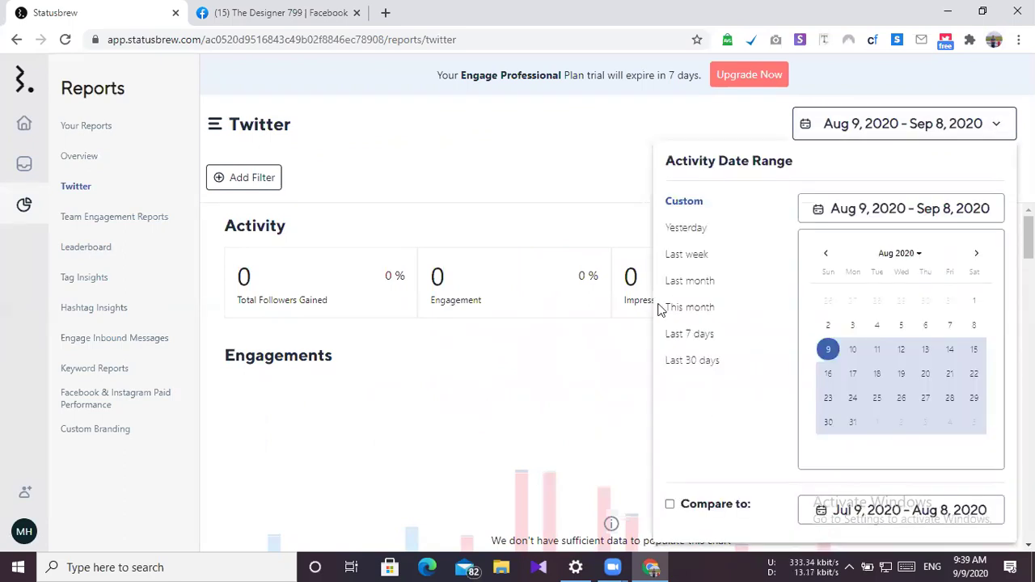
{"action": "left_click", "coordinate": [541, 205]}
{"action": "scroll", "coordinate": [526, 319], "scroll_direction": "down", "scroll_amount": 6}
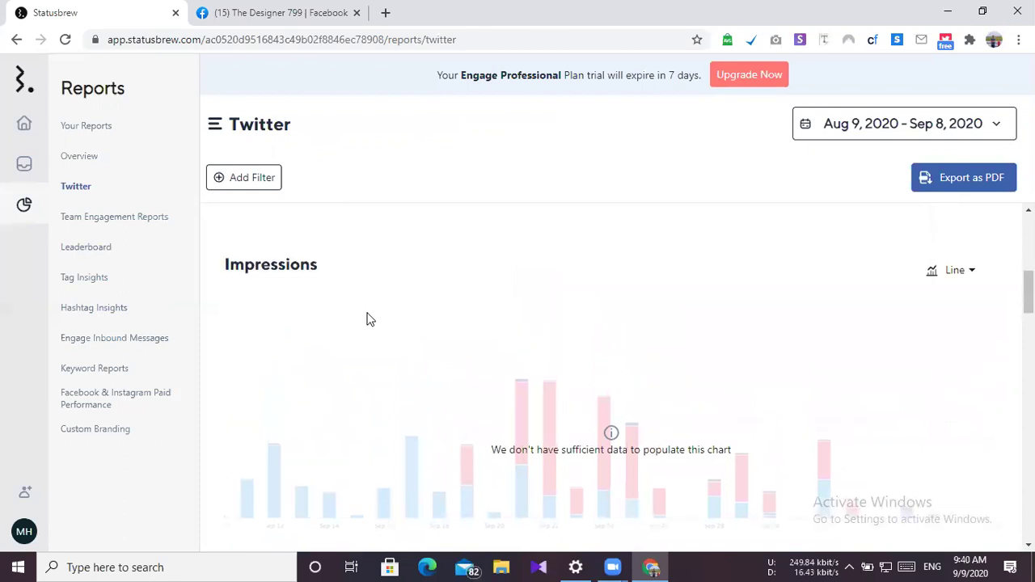
{"action": "scroll", "coordinate": [367, 317], "scroll_direction": "down", "scroll_amount": 3}
Open Hashtag Insights and view the #sun_set hashtag's detailed stats and usage frequency
{"action": "left_click", "coordinate": [104, 312]}
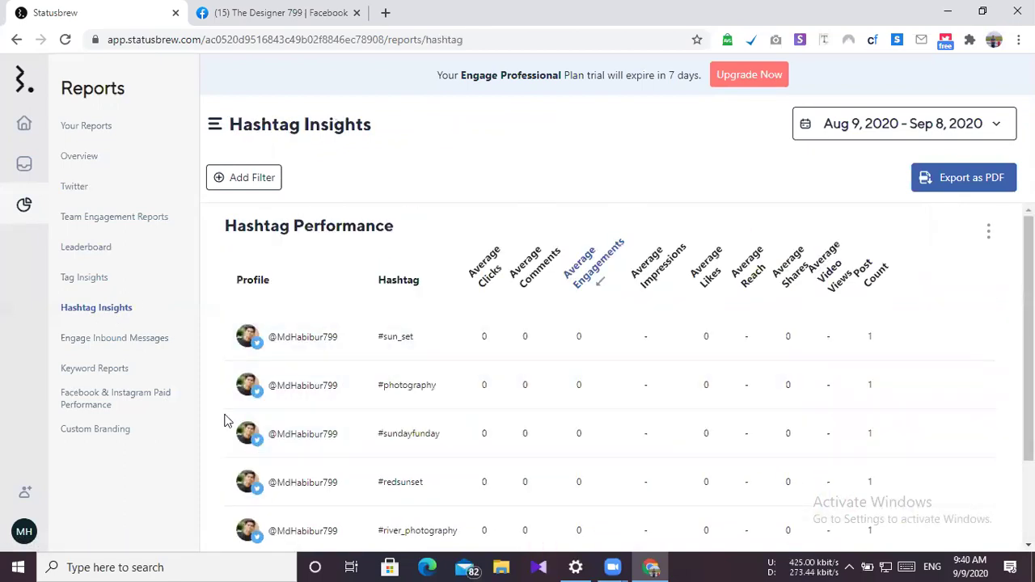
{"action": "left_click", "coordinate": [16, 530]}
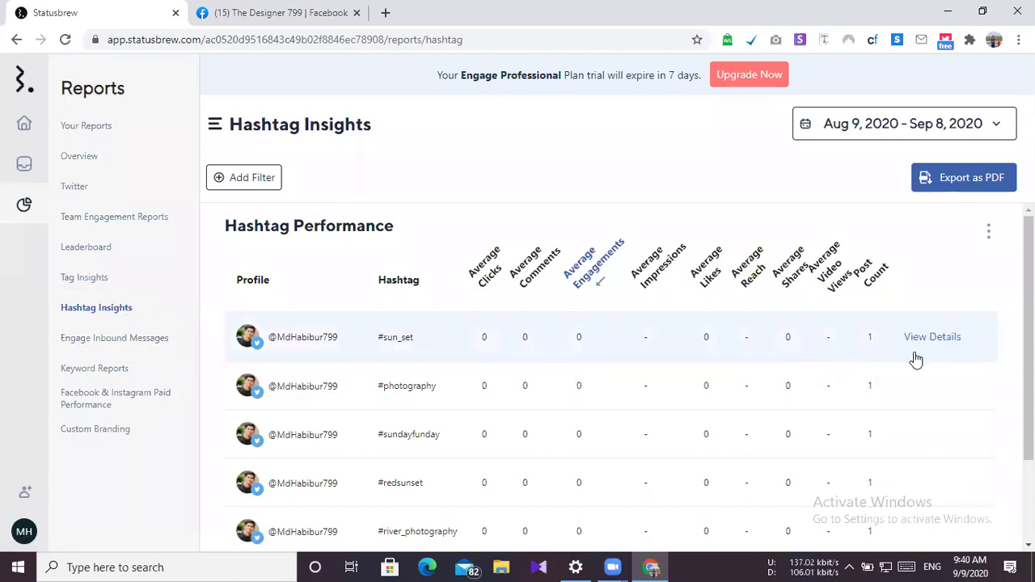
{"action": "left_click", "coordinate": [928, 338]}
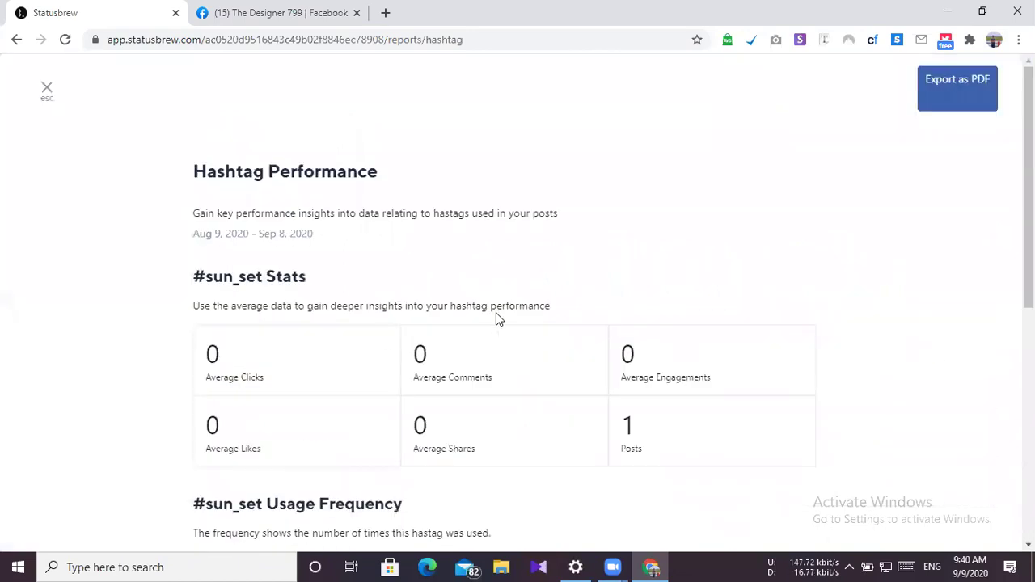
{"action": "scroll", "coordinate": [296, 305], "scroll_direction": "down", "scroll_amount": 1}
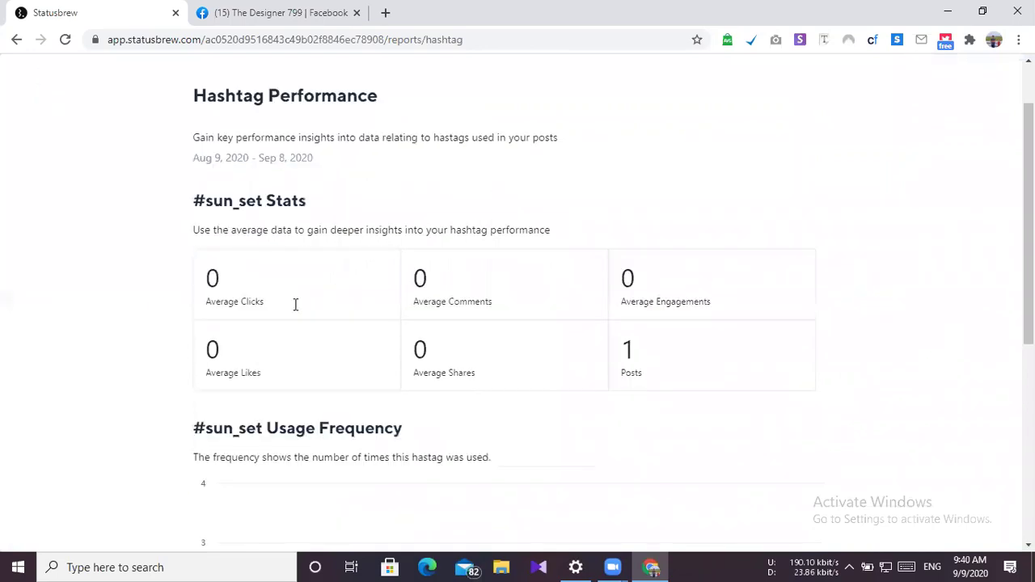
{"action": "mouse_move", "coordinate": [628, 346]}
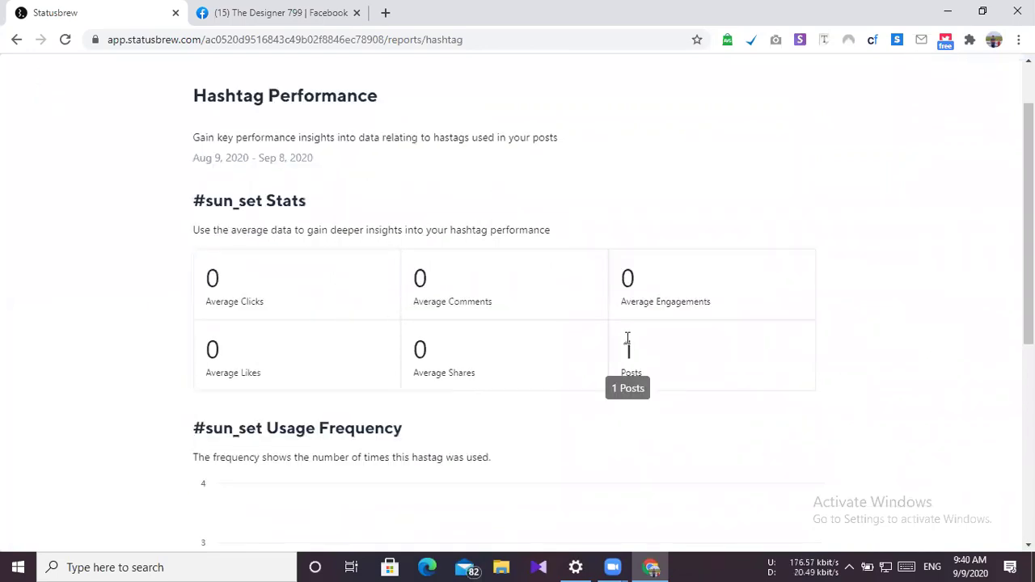
{"action": "scroll", "coordinate": [628, 339], "scroll_direction": "down", "scroll_amount": 3}
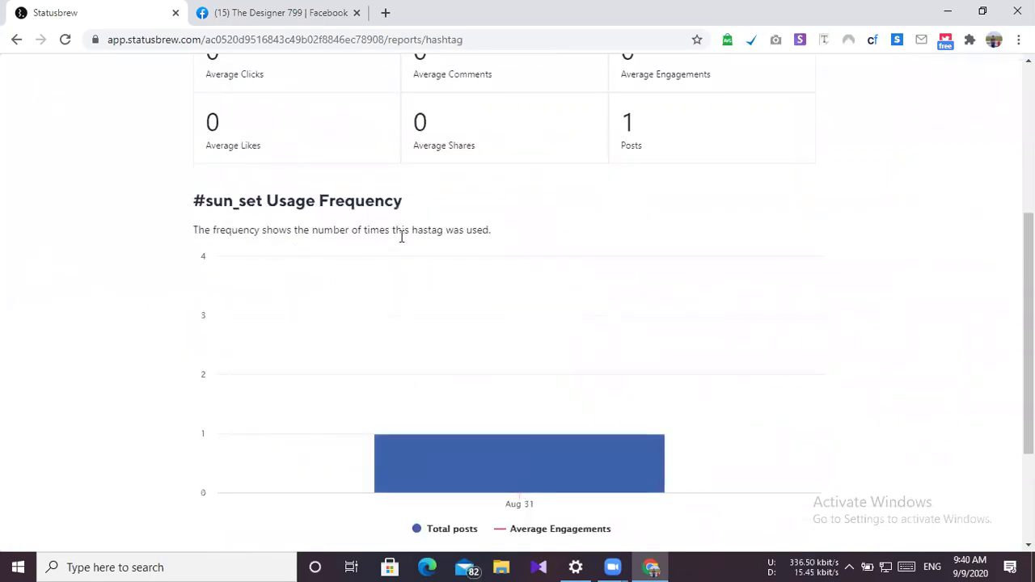
Examine the #sun_set usage frequency chart and the list of posts using the hashtag
{"action": "scroll", "coordinate": [537, 349], "scroll_direction": "down", "scroll_amount": 2}
{"action": "mouse_move", "coordinate": [536, 350]}
{"action": "scroll", "coordinate": [509, 340], "scroll_direction": "down", "scroll_amount": 1}
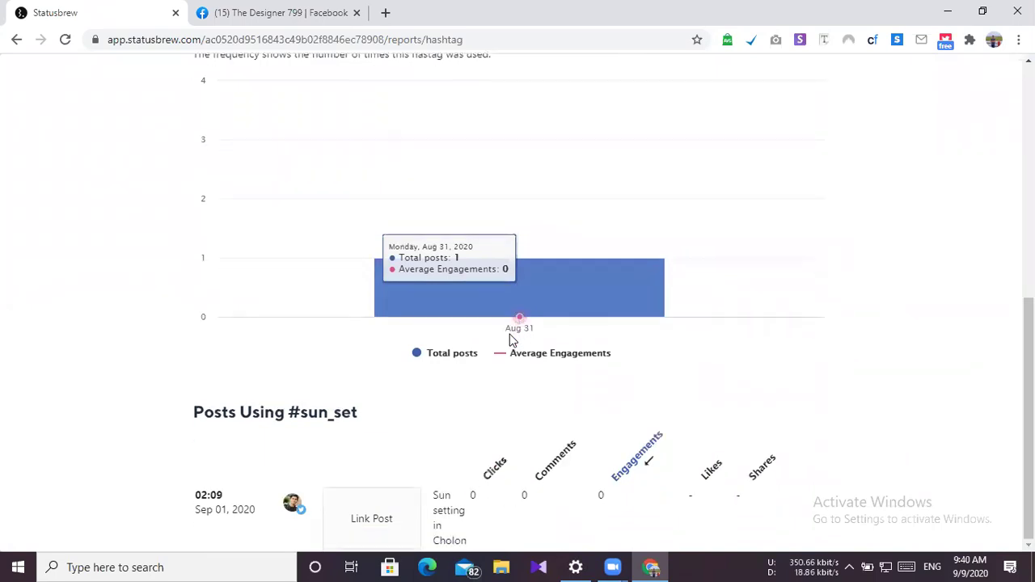
{"action": "scroll", "coordinate": [494, 336], "scroll_direction": "up", "scroll_amount": 6}
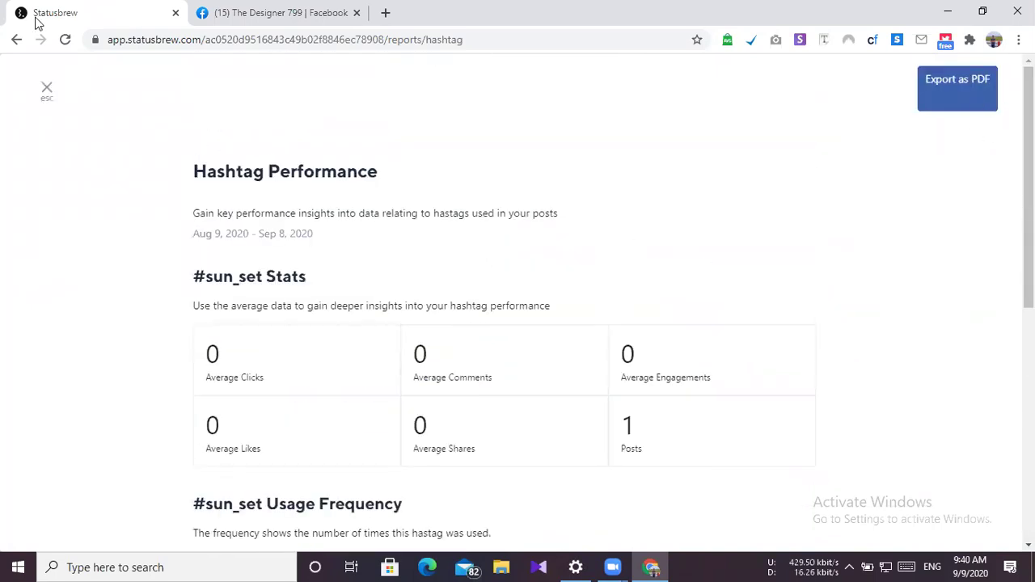
Return to the Hashtag Insights overview and look through the performance of all listed hashtags
{"action": "left_click", "coordinate": [15, 41]}
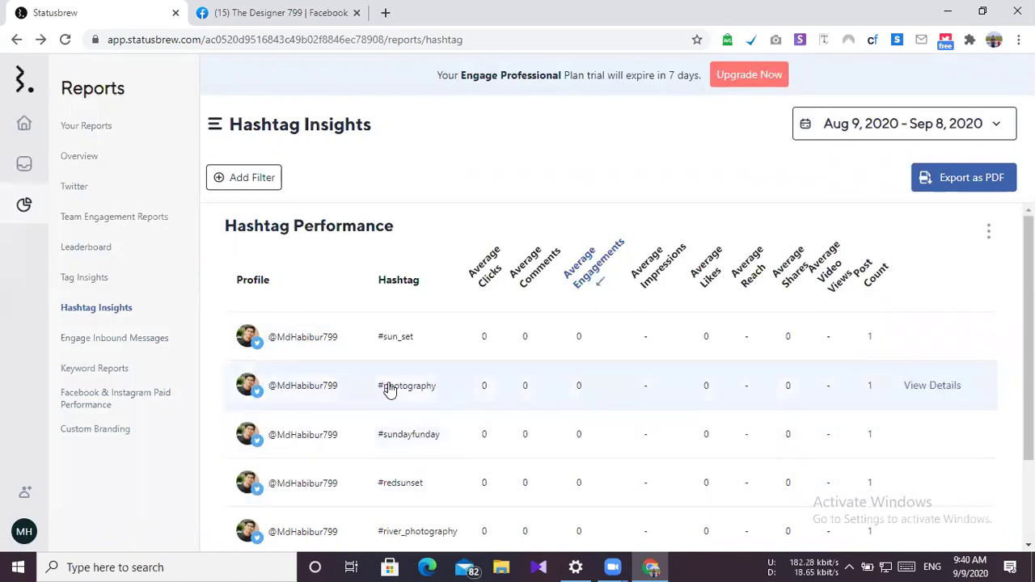
{"action": "scroll", "coordinate": [388, 386], "scroll_direction": "down", "scroll_amount": 2}
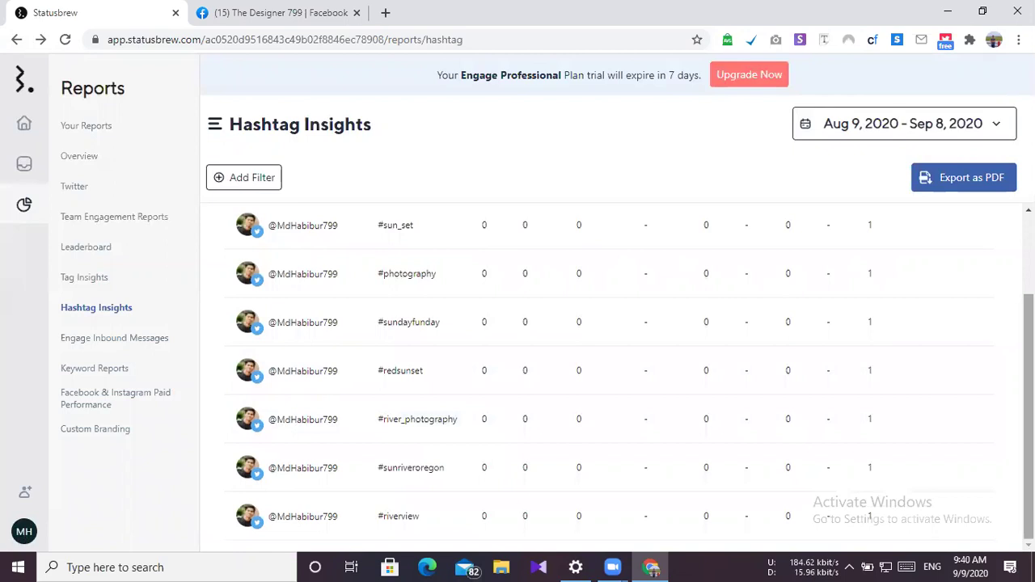
{"action": "scroll", "coordinate": [607, 372], "scroll_direction": "up", "scroll_amount": 2}
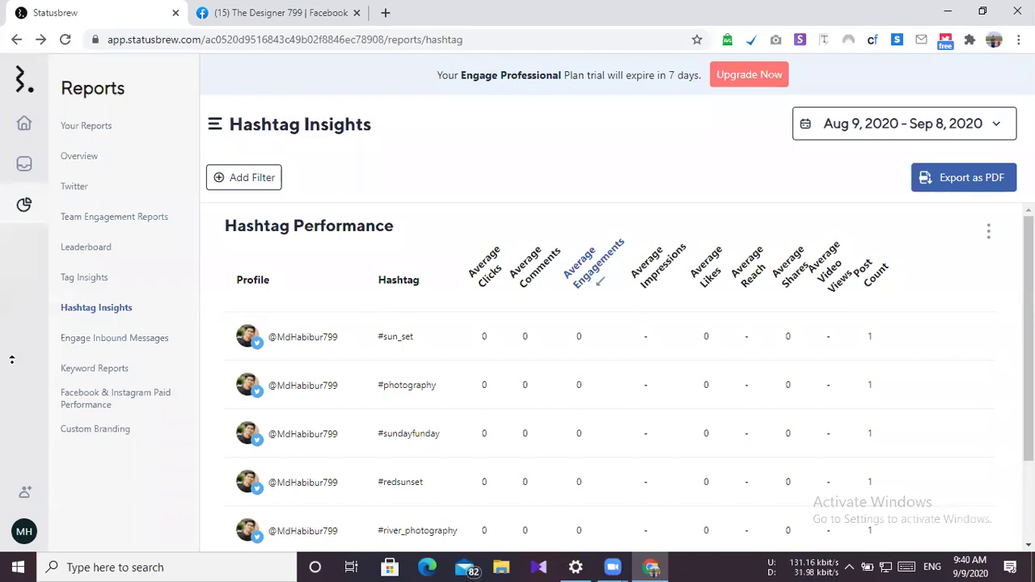
Open the Engage Inbound Messages report and read through its listed conversations down to the oldest one
{"action": "left_click", "coordinate": [125, 340]}
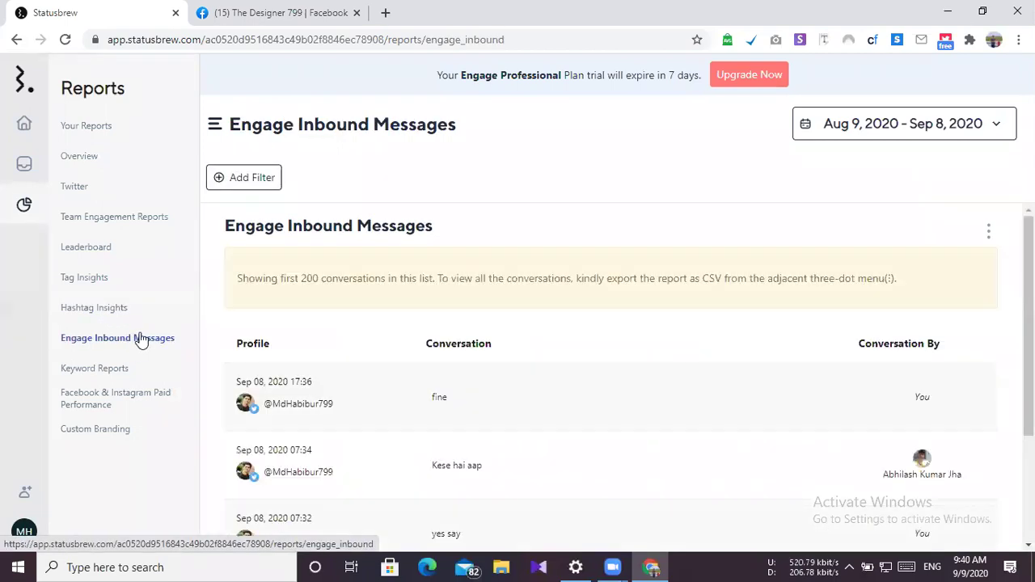
{"action": "scroll", "coordinate": [419, 321], "scroll_direction": "down", "scroll_amount": 2}
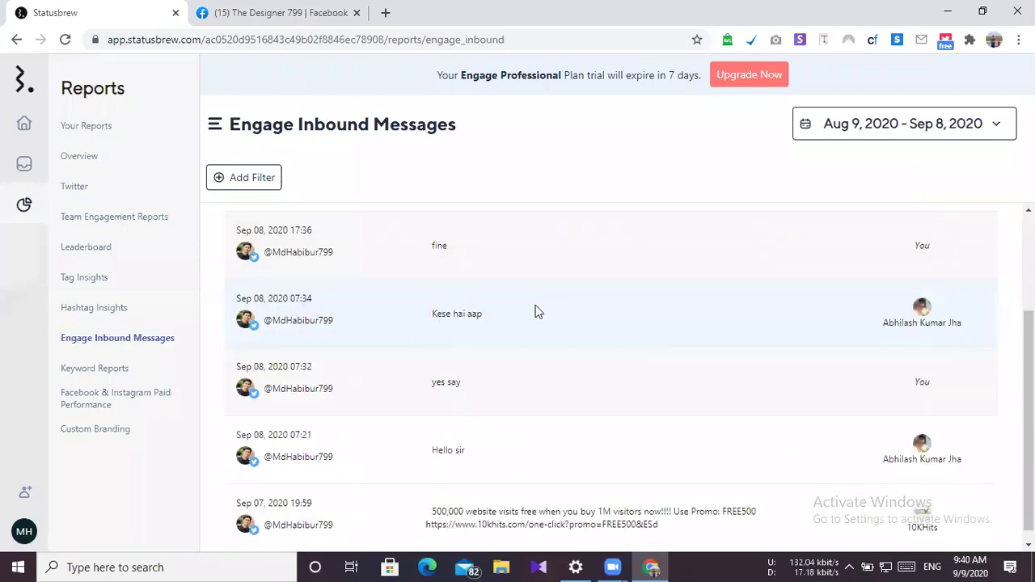
{"action": "scroll", "coordinate": [808, 291], "scroll_direction": "down", "scroll_amount": 1}
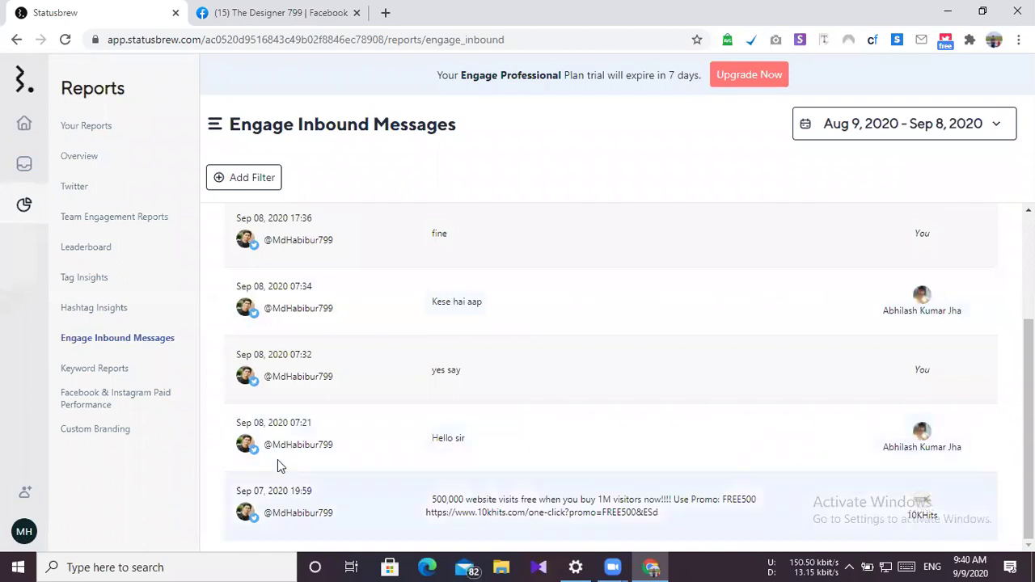
{"action": "scroll", "coordinate": [534, 391], "scroll_direction": "up", "scroll_amount": 3}
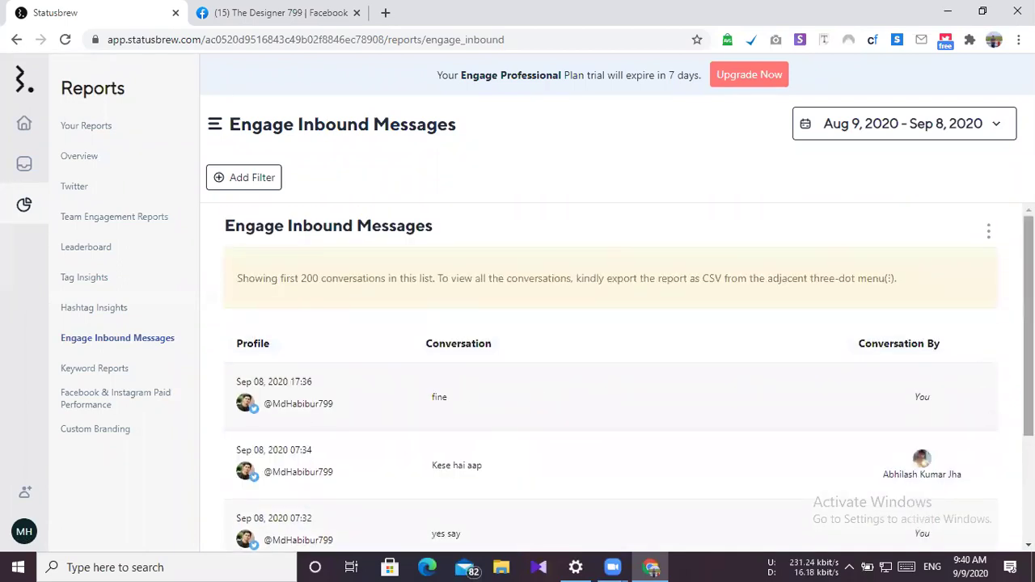
{"action": "scroll", "coordinate": [1027, 389], "scroll_direction": "down", "scroll_amount": 2}
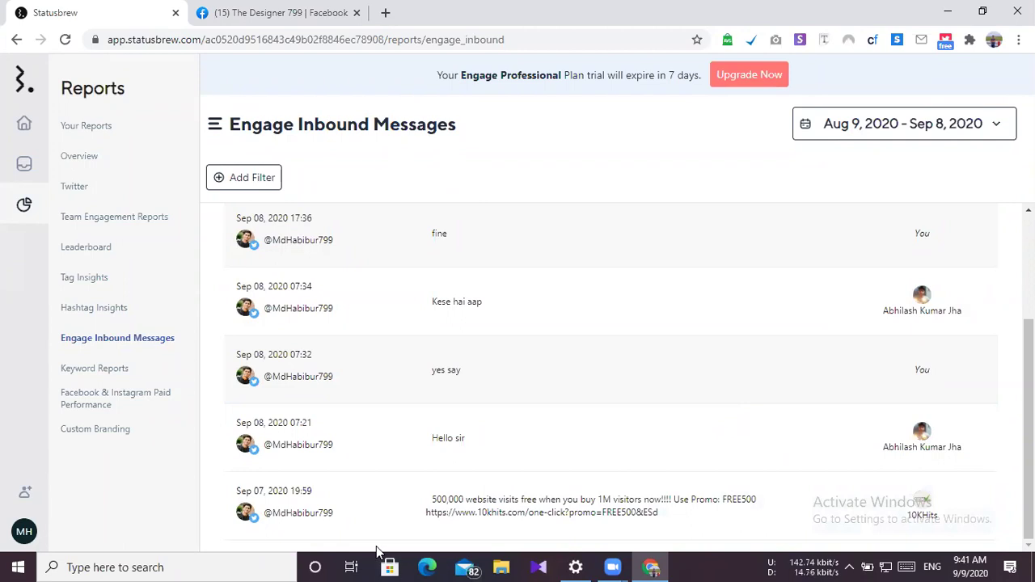
{"action": "left_click", "coordinate": [551, 35]}
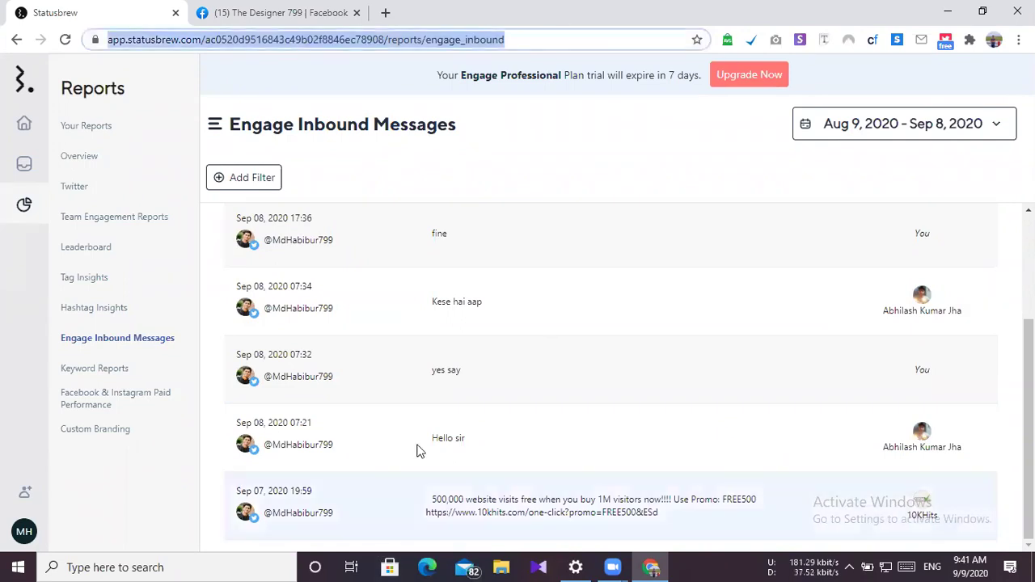
{"action": "key", "text": "alt+Tab"}
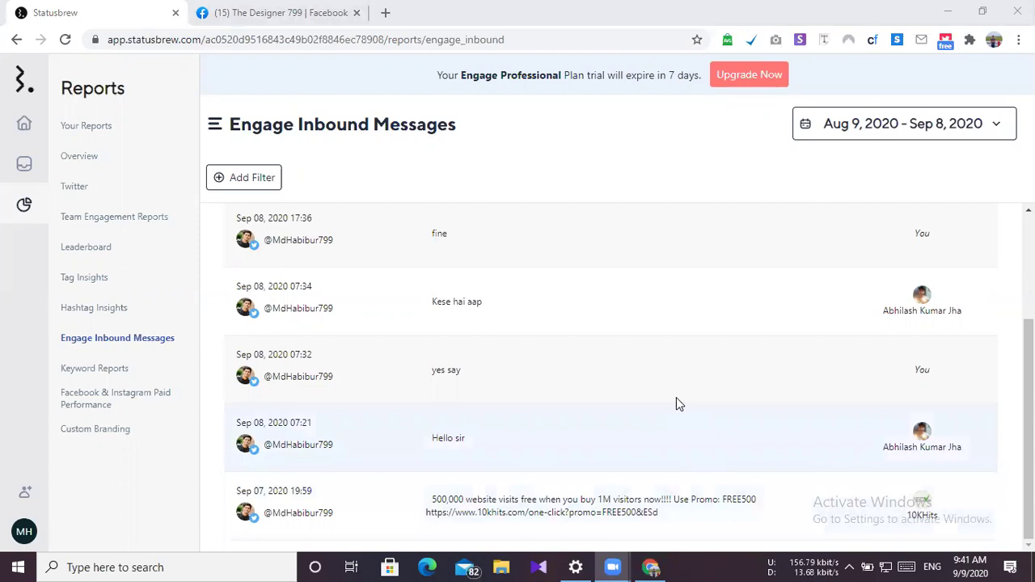
{"action": "scroll", "coordinate": [337, 407], "scroll_direction": "up", "scroll_amount": 2}
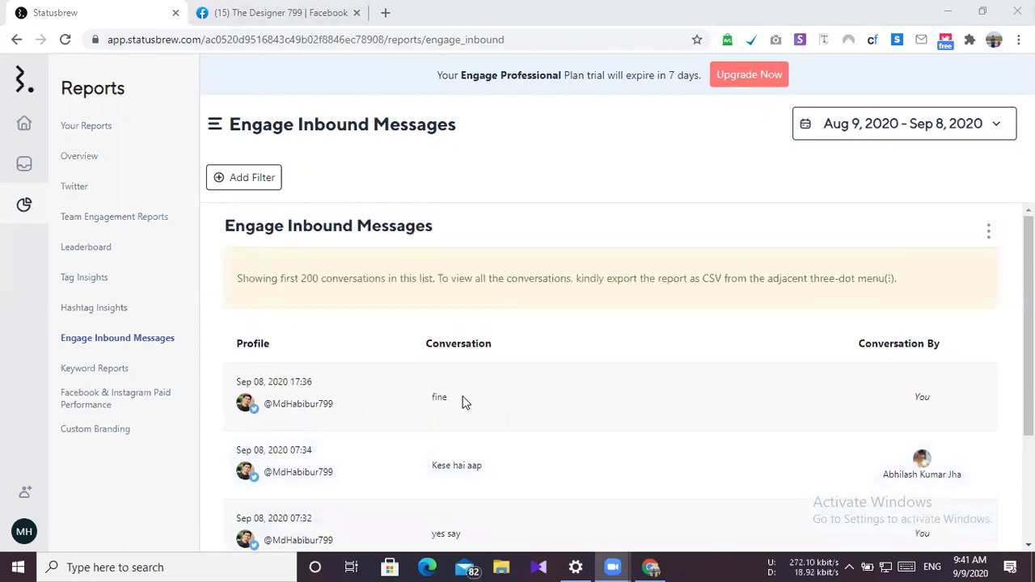
{"action": "scroll", "coordinate": [1028, 340], "scroll_direction": "down", "scroll_amount": 2}
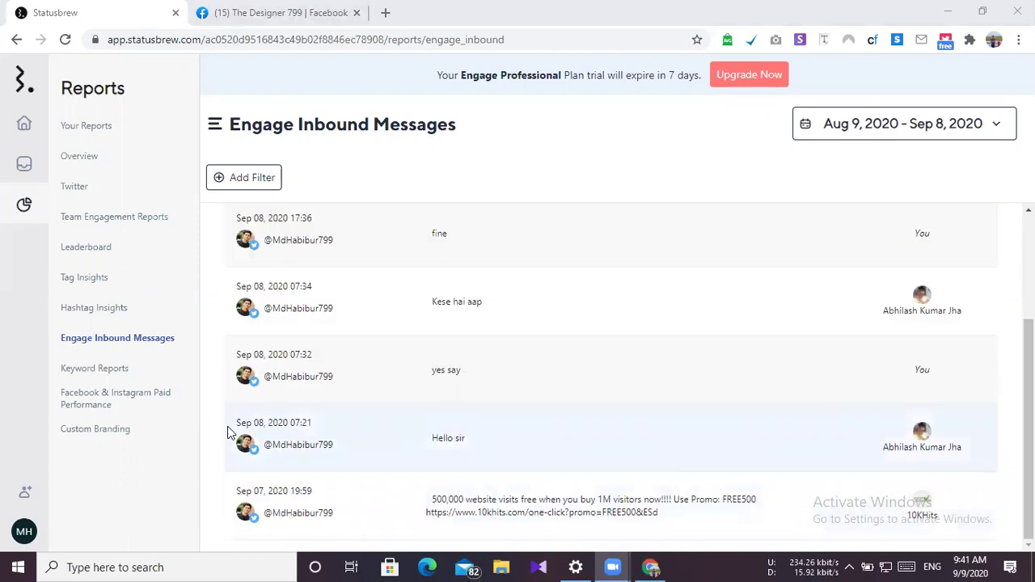
View the Facebook & Instagram Paid Performance report and review the subscription upgrade plans without purchasing one
{"action": "left_click", "coordinate": [104, 405]}
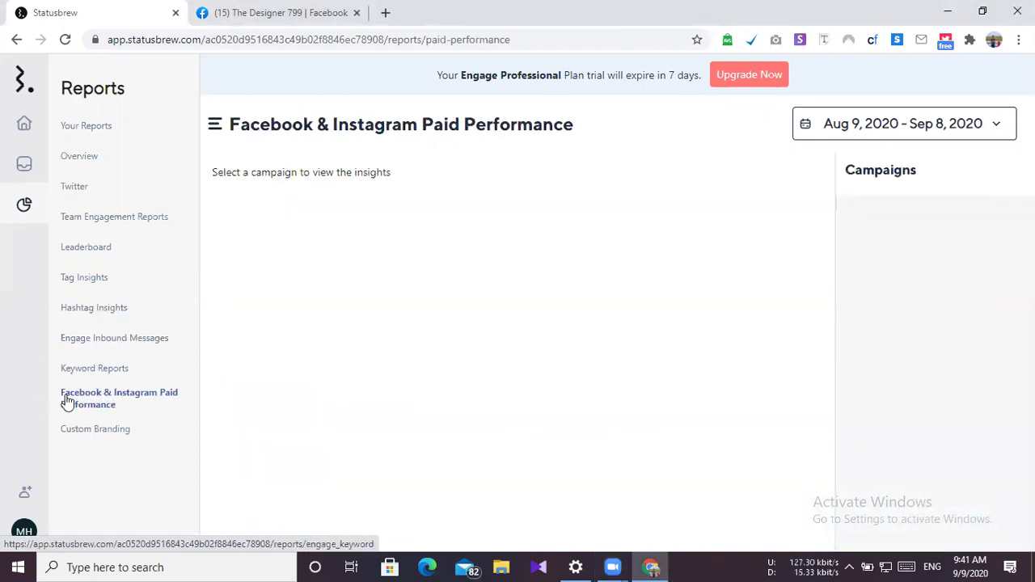
{"action": "left_click", "coordinate": [98, 340]}
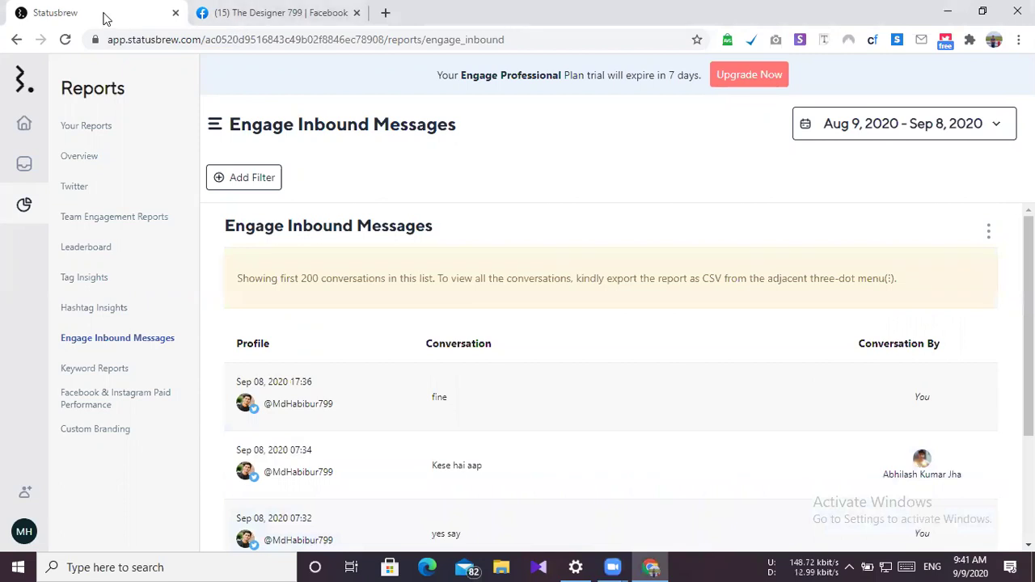
{"action": "left_click", "coordinate": [17, 40]}
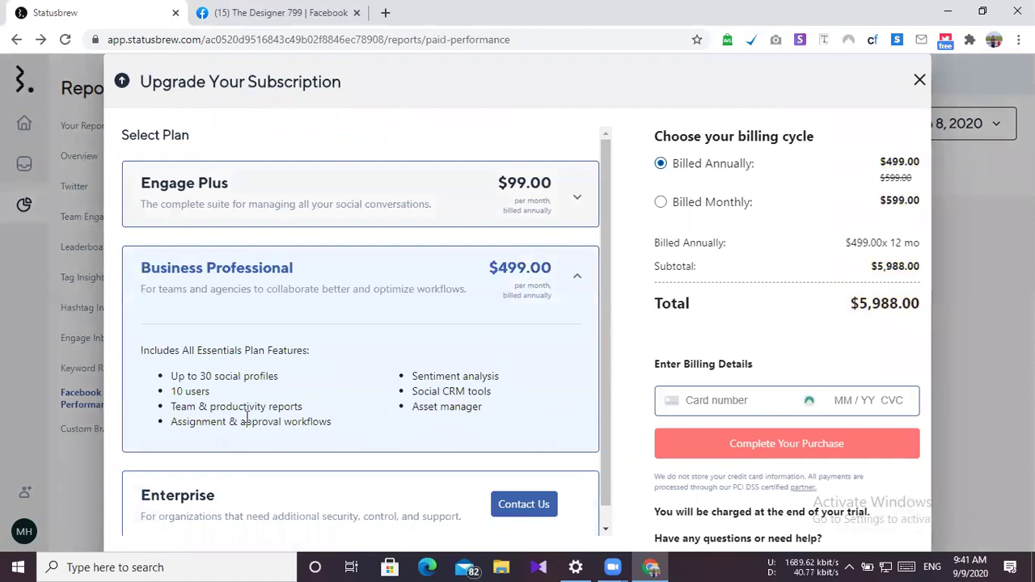
{"action": "scroll", "coordinate": [173, 321], "scroll_direction": "down", "scroll_amount": 1}
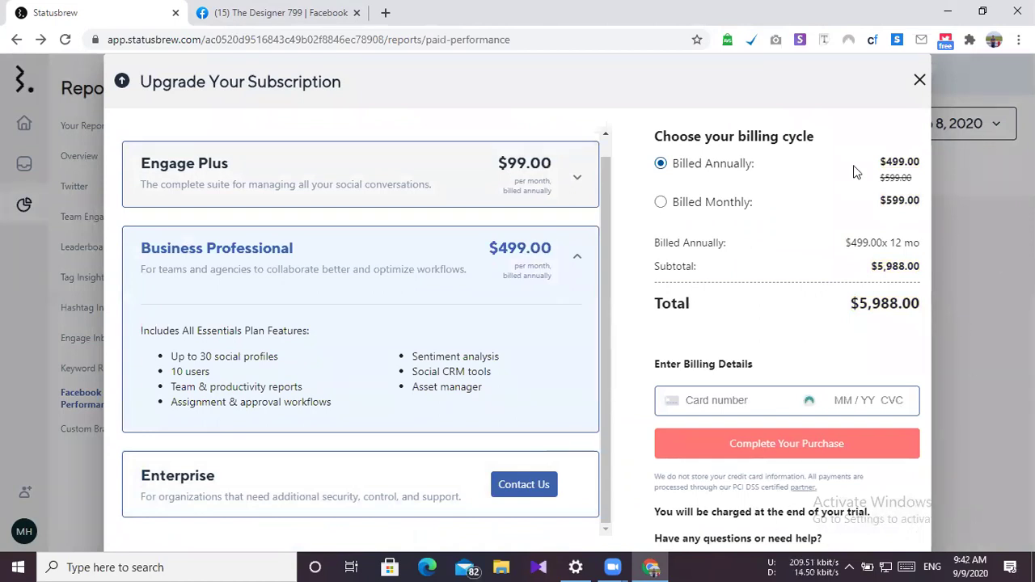
{"action": "left_click", "coordinate": [919, 78]}
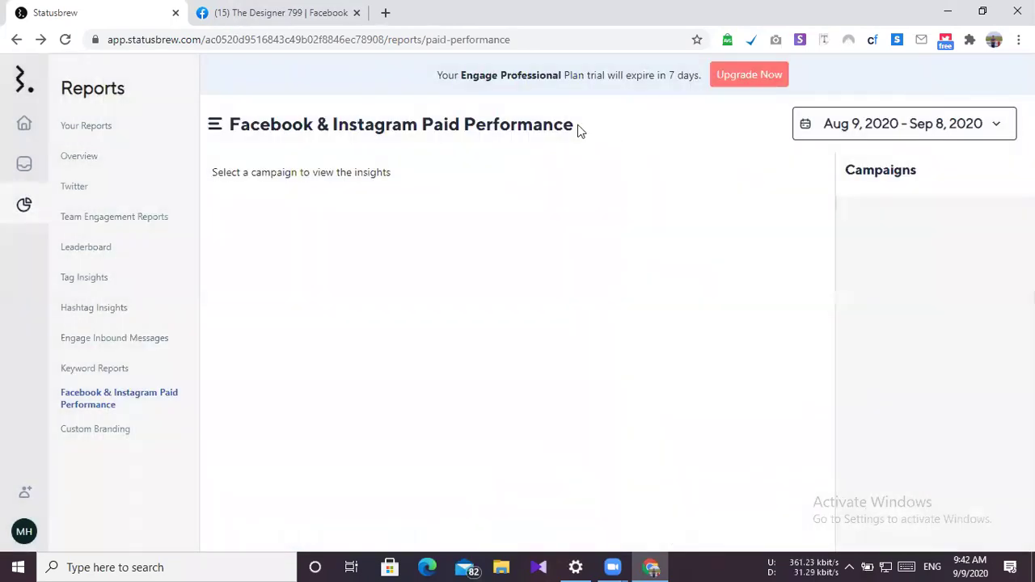
Close the Statusbrew page and open the account's own Twitter profile in a new browser tab
{"action": "left_click", "coordinate": [176, 13]}
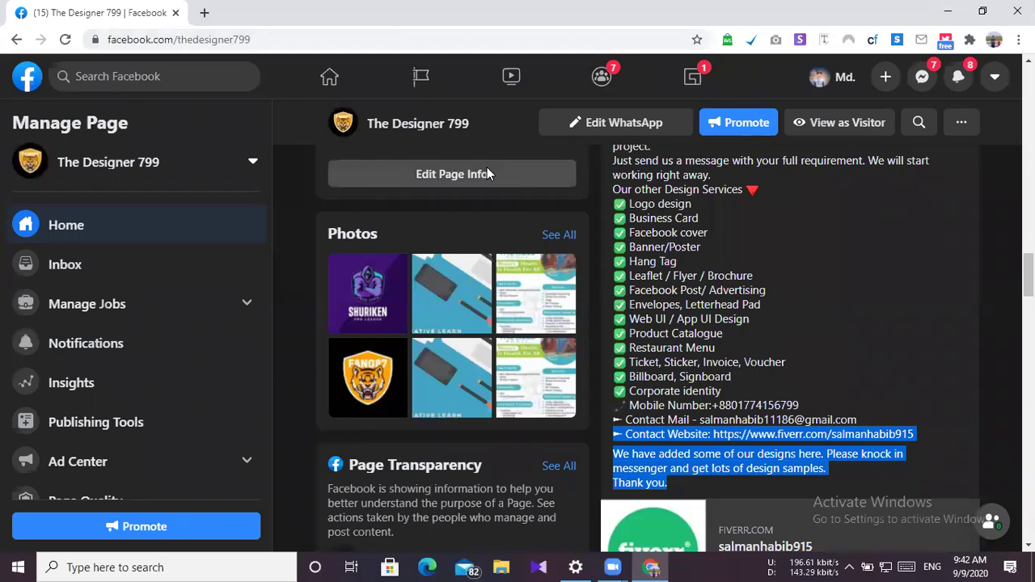
{"action": "left_click", "coordinate": [203, 12]}
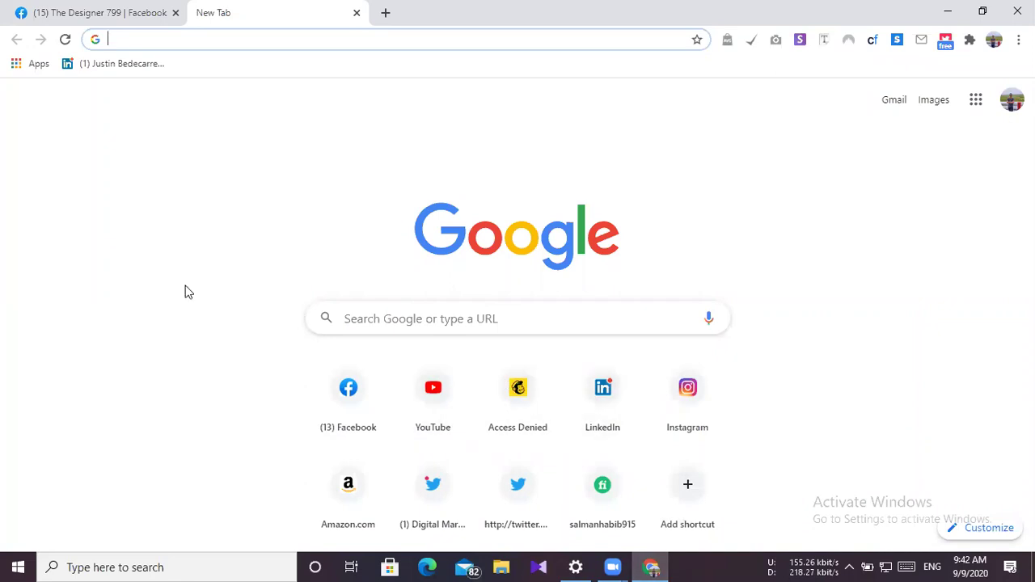
{"action": "type", "text": "tw"}
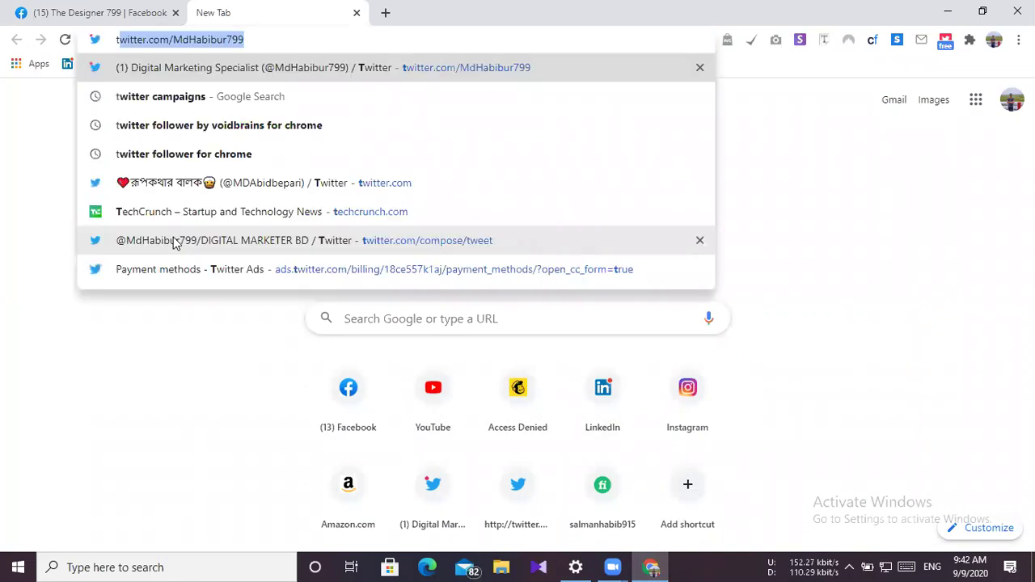
{"action": "type", "text": "i"}
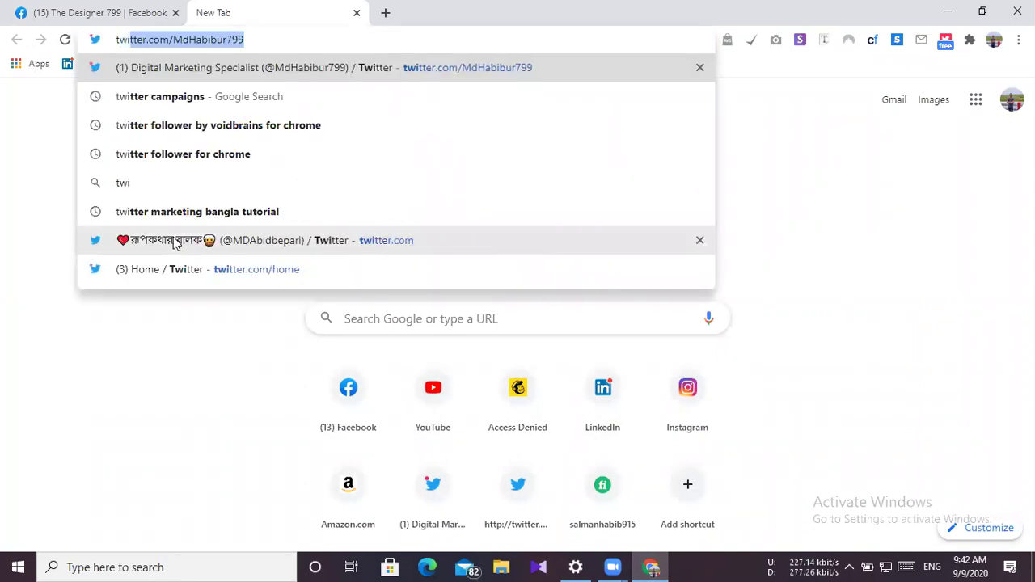
{"action": "key", "text": "Return"}
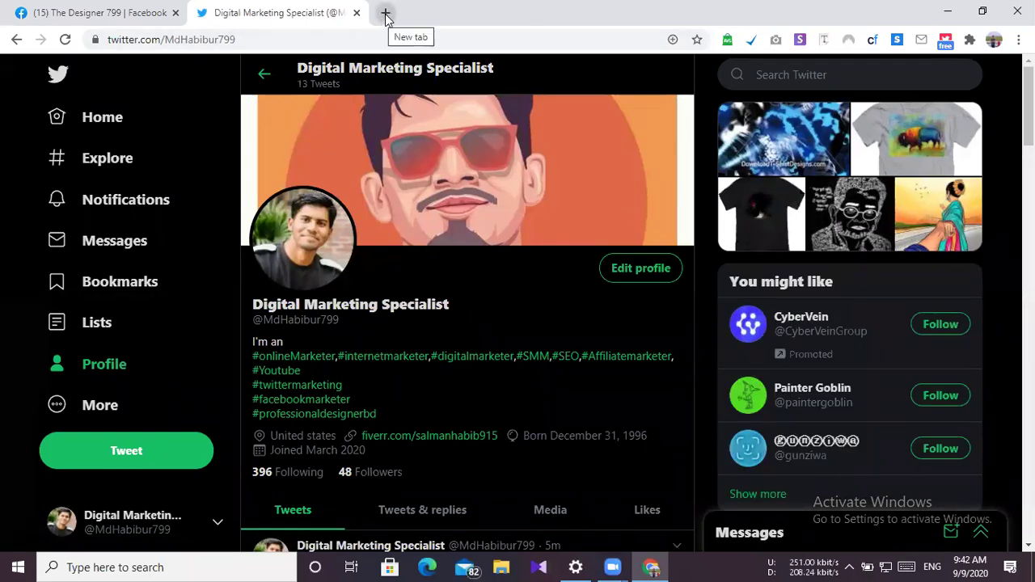
Open the IFTTT website (ifttt.com) in another new browser tab
{"action": "left_click", "coordinate": [385, 13]}
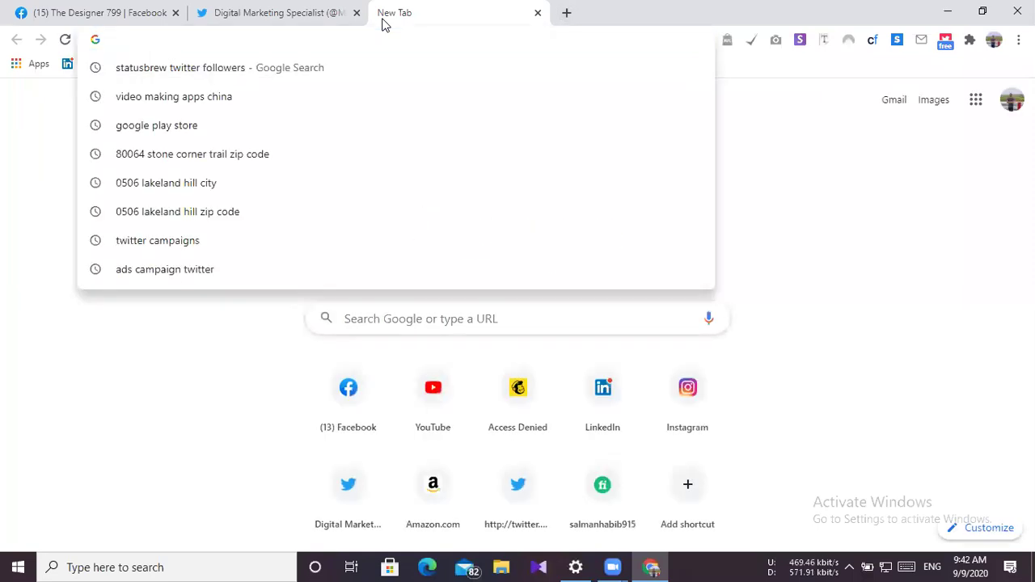
{"action": "type", "text": "iftt"}
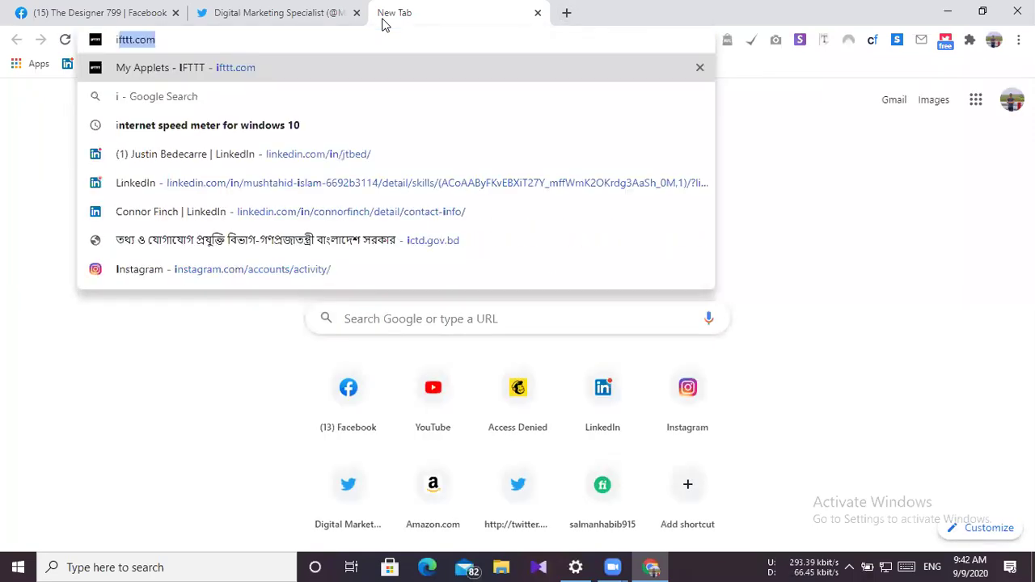
{"action": "type", "text": "t"}
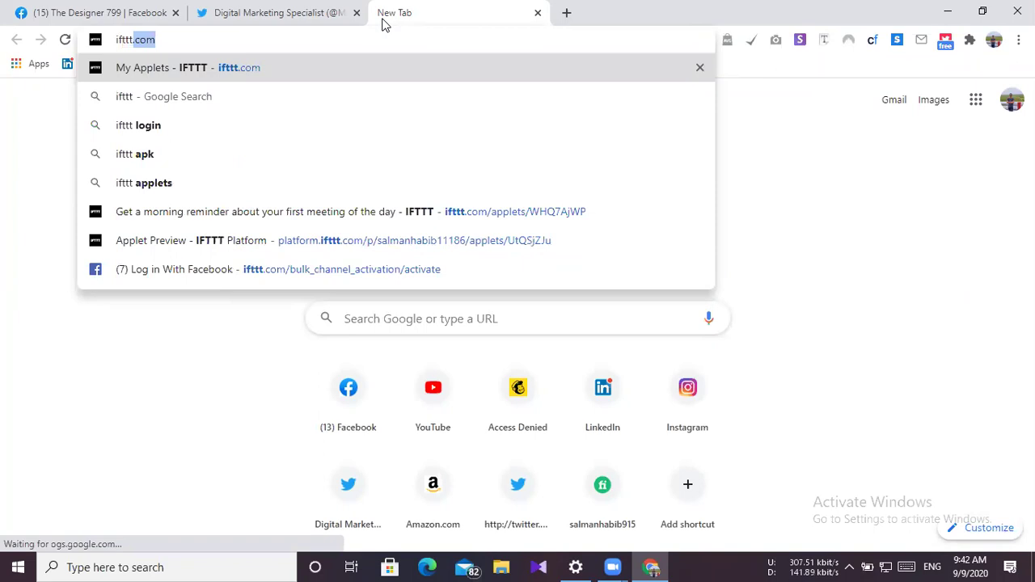
{"action": "key", "text": "Return"}
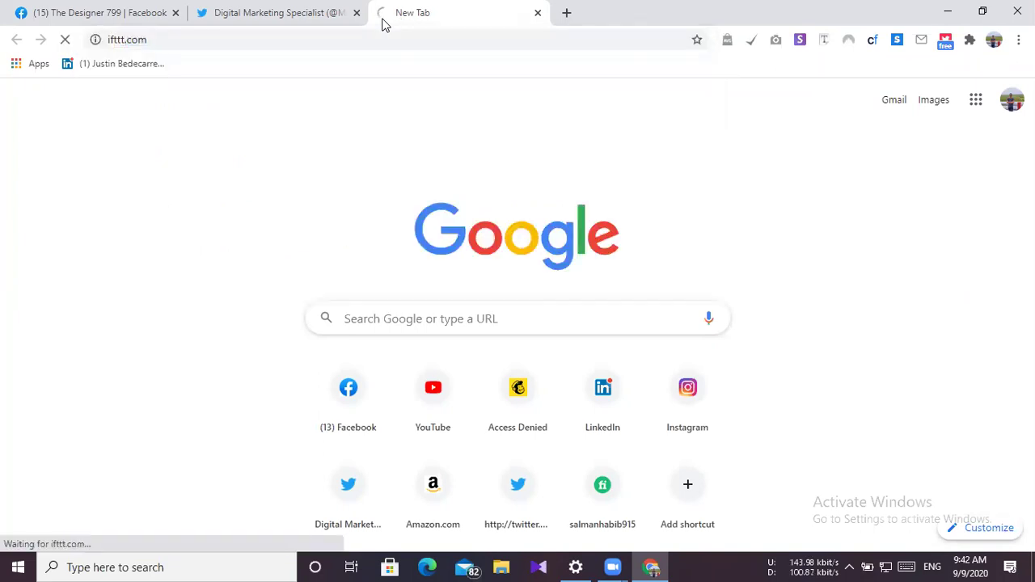